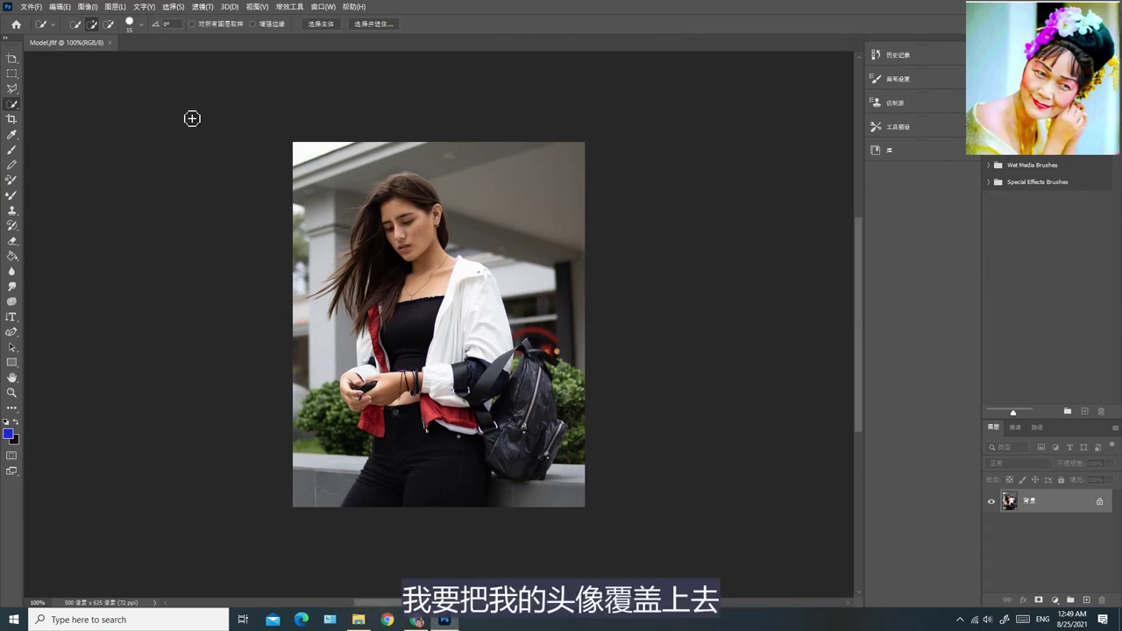
# In File Explorer, browse from Videos to the head photos folder and place its last portrait PNG into the Model.jfif document
pyautogui.click(359, 620)
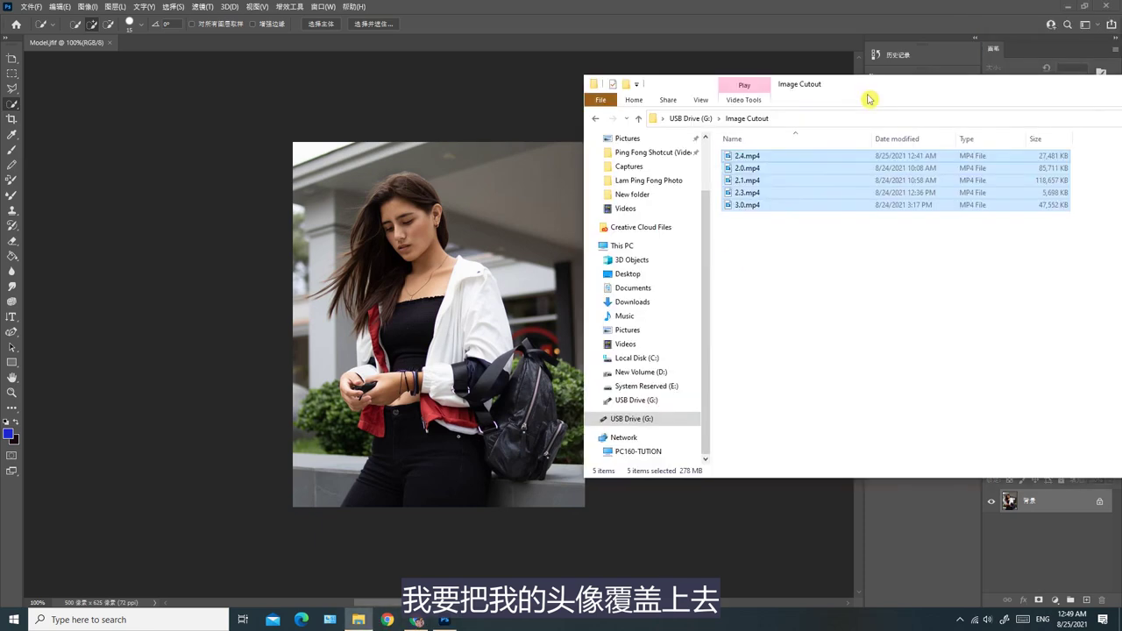
pyautogui.click(625, 208)
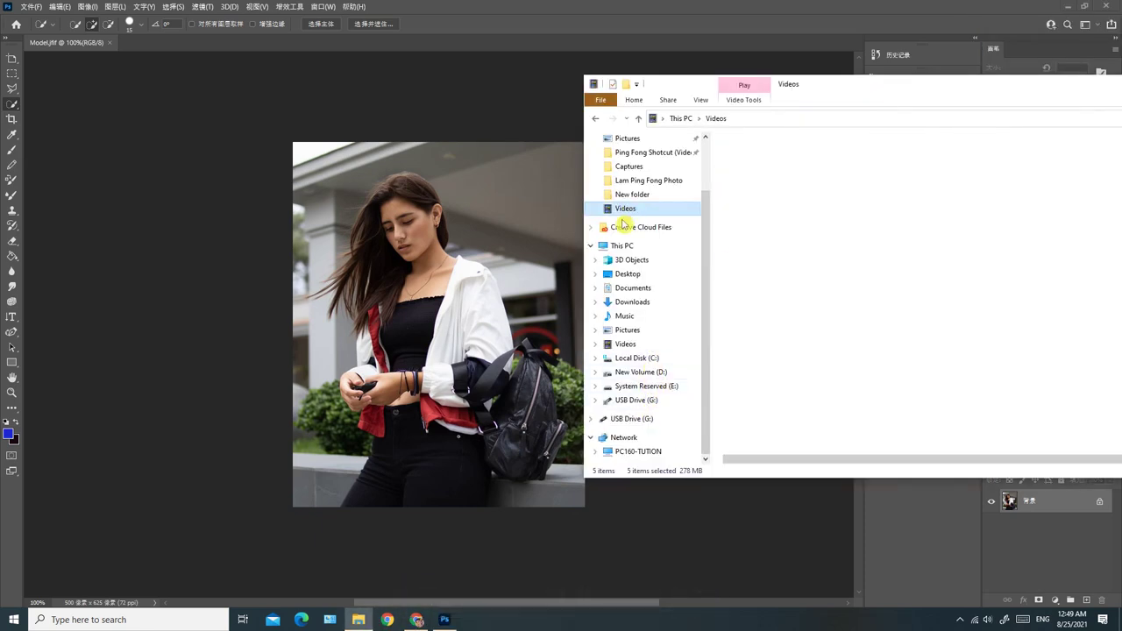
pyautogui.click(765, 169)
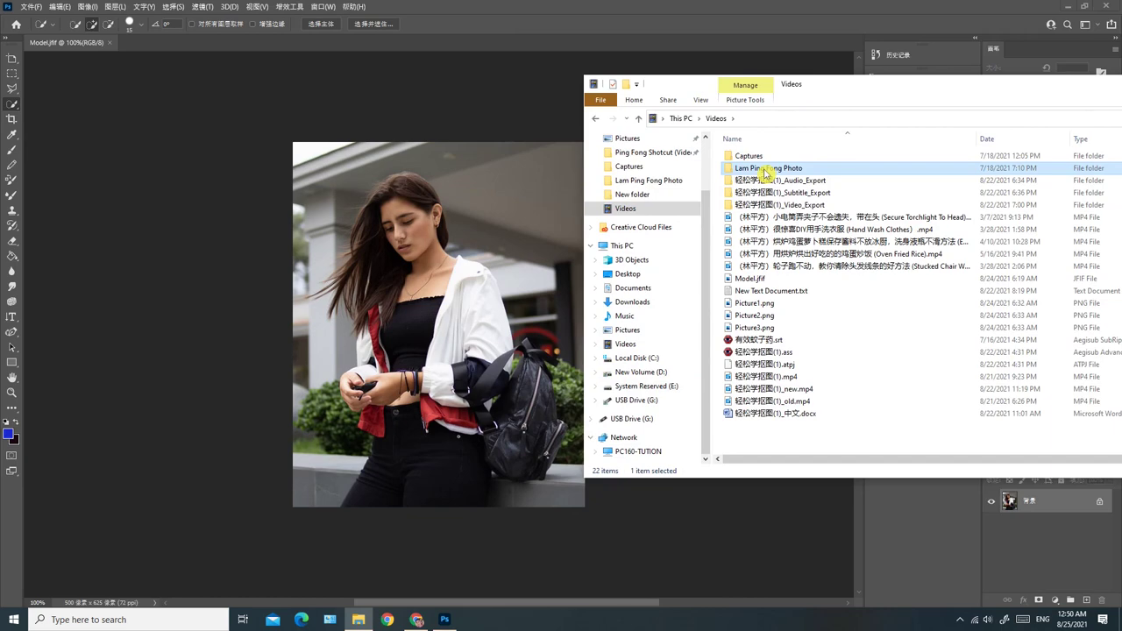
pyautogui.doubleClick(765, 169)
pyautogui.moveTo(951, 90); pyautogui.dragTo(1095, 75)
pyautogui.doubleClick(745, 180)
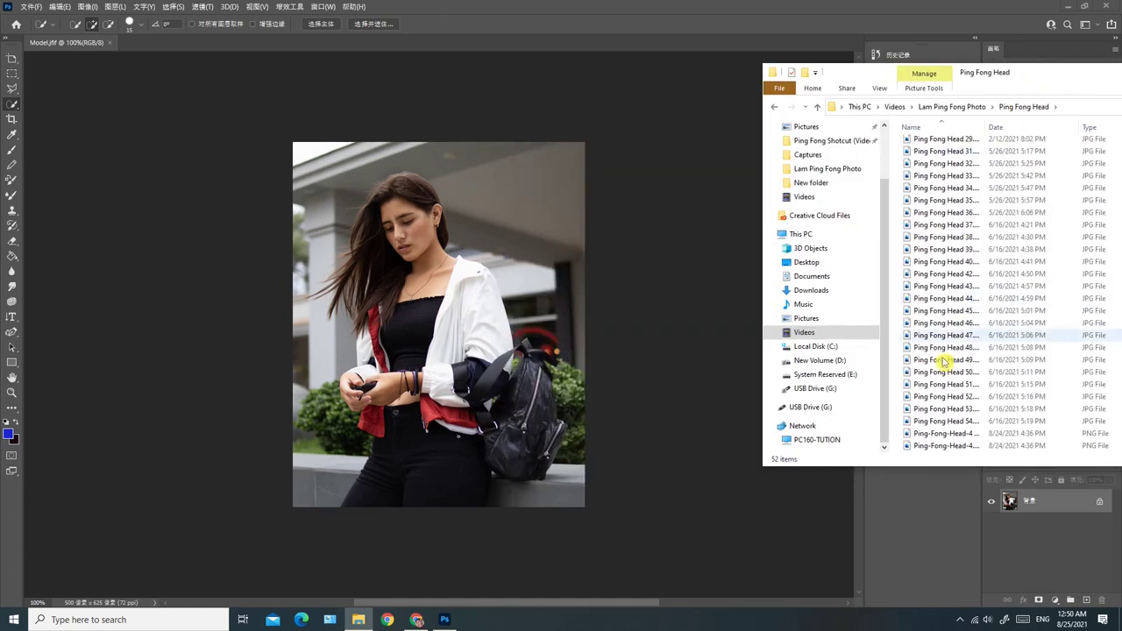
pyautogui.click(928, 447)
pyautogui.moveTo(922, 450); pyautogui.dragTo(559, 380)
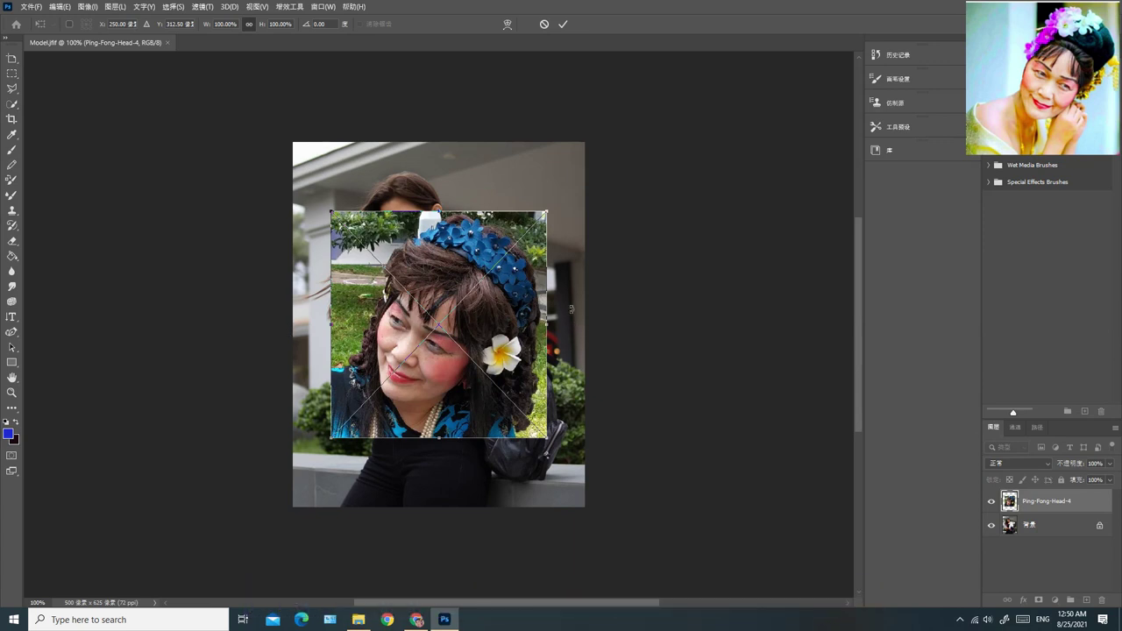
# Roughly select the woman's head in the placed portrait with the Quick Selection tool, working from the inside towards the edges
pyautogui.rightClick(15, 106)
pyautogui.click(60, 115)
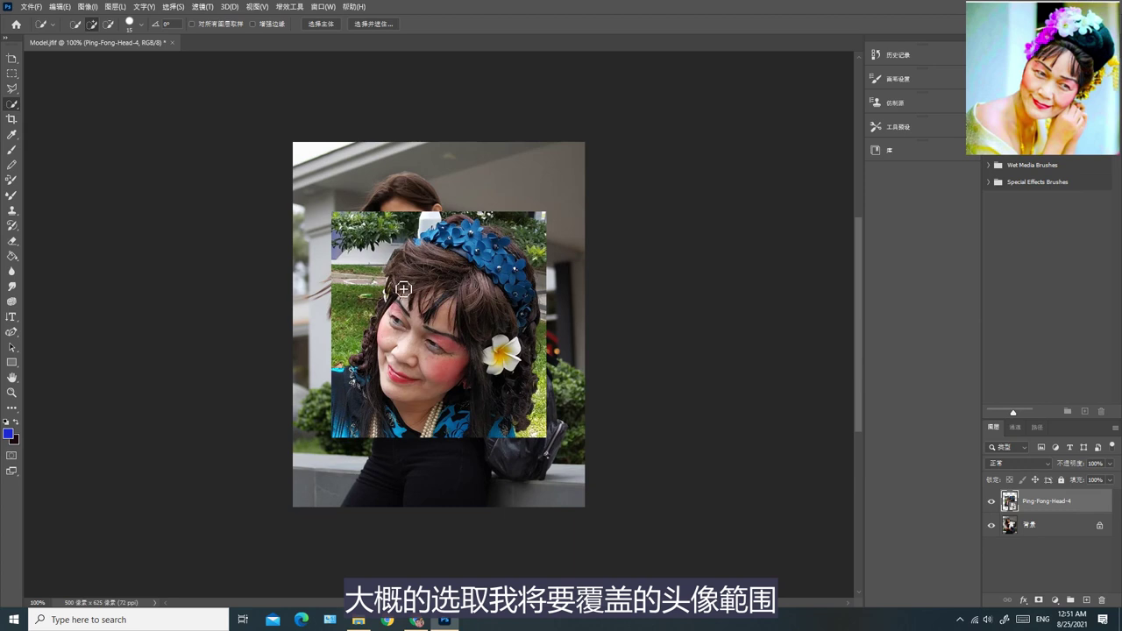
pyautogui.moveTo(393, 297)
pyautogui.mouseDown()
pyautogui.moveTo(412, 250)
pyautogui.moveTo(444, 229)
pyautogui.moveTo(503, 238)
pyautogui.moveTo(524, 263)
pyautogui.moveTo(531, 392)
pyautogui.moveTo(523, 420)
pyautogui.moveTo(498, 428)
pyautogui.moveTo(369, 436)
pyautogui.moveTo(398, 435)
pyautogui.moveTo(381, 411)
pyautogui.mouseUp()
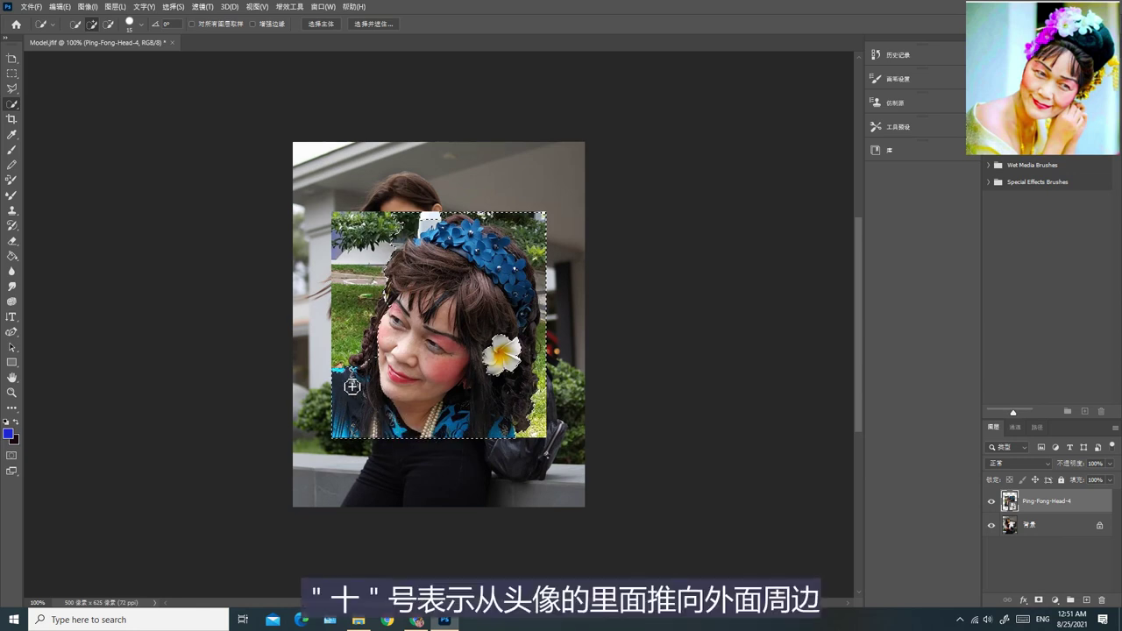
pyautogui.moveTo(372, 349); pyautogui.dragTo(393, 289)
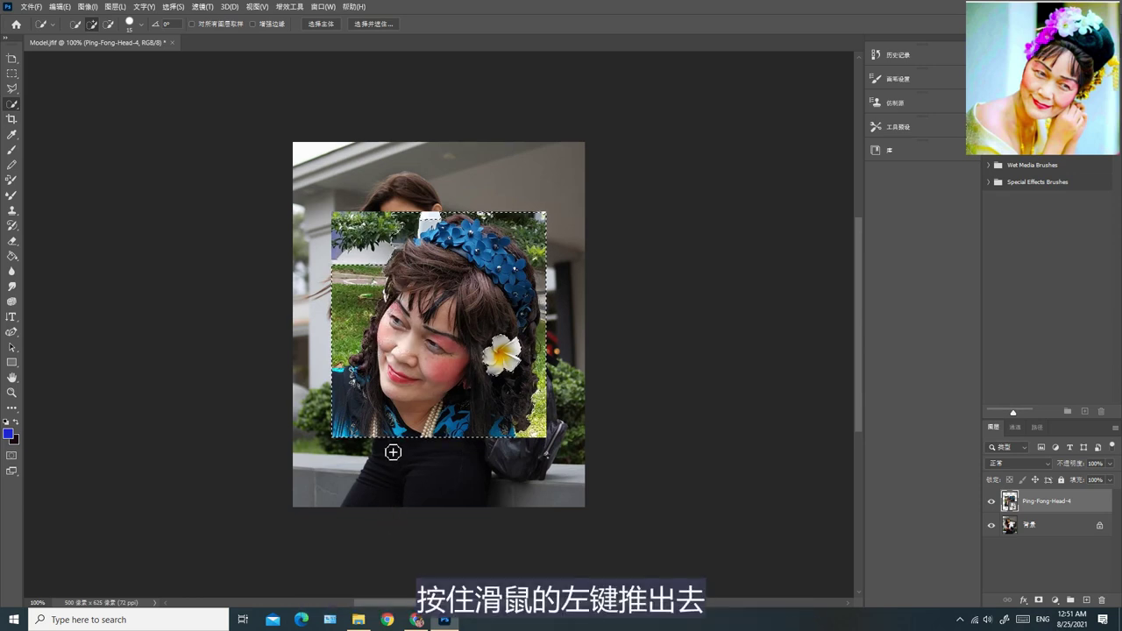
# Try subtracting the patch below the white flower from the head selection and set the Quick Selection tool back to adding
pyautogui.click(109, 25)
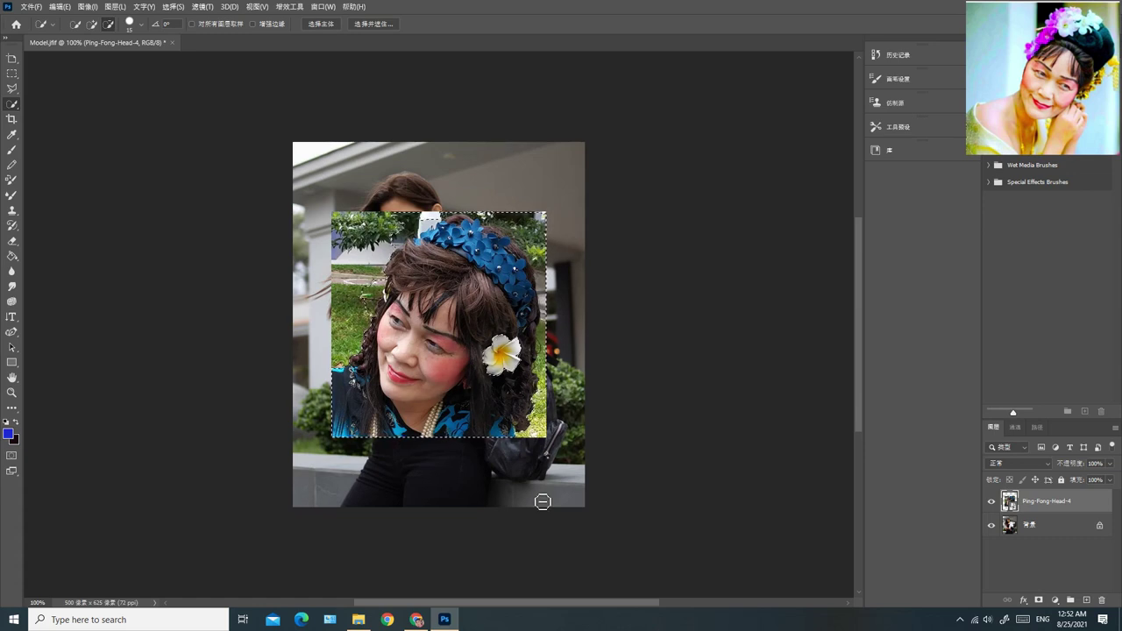
pyautogui.click(499, 381)
pyautogui.click(106, 32)
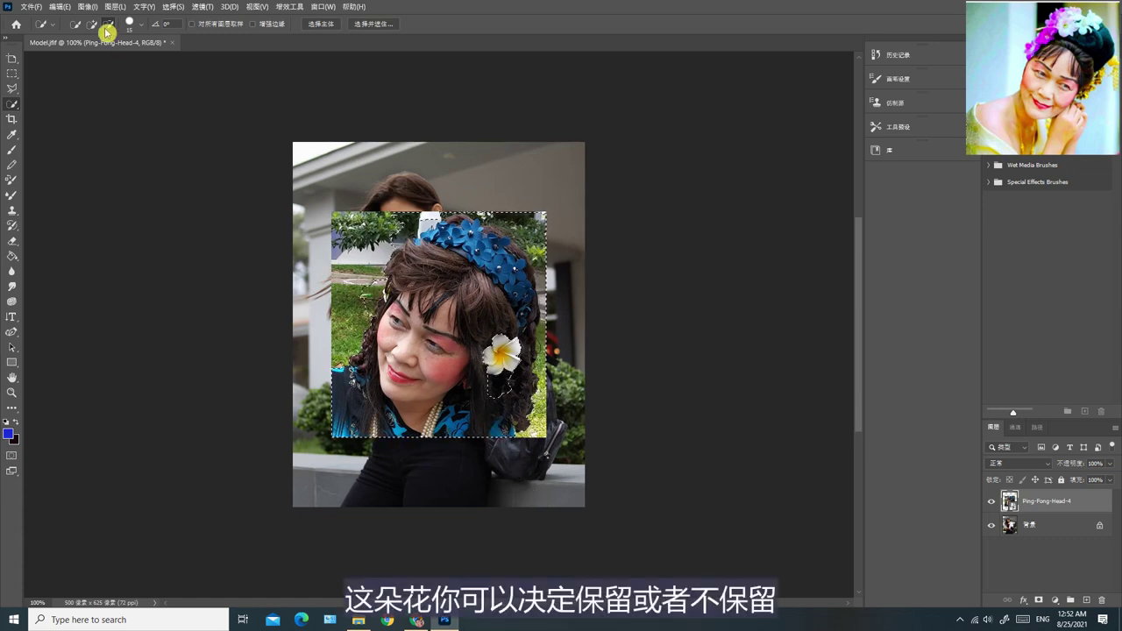
pyautogui.click(93, 30)
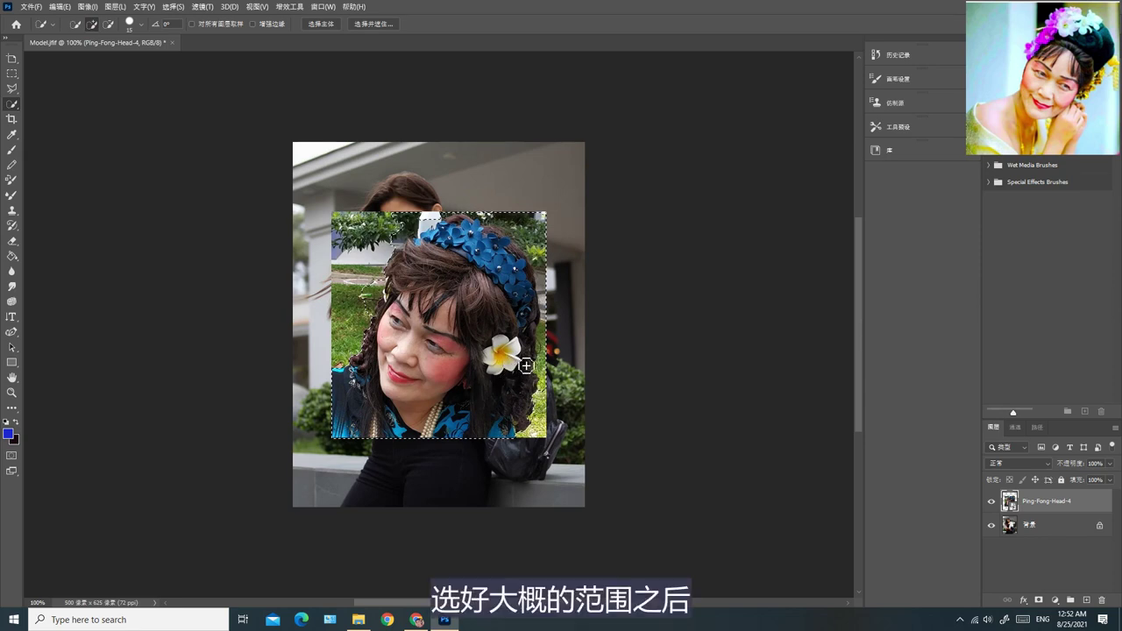
# Copy the selected head to a new layer and hide the original placed portrait layer
pyautogui.rightClick(429, 325)
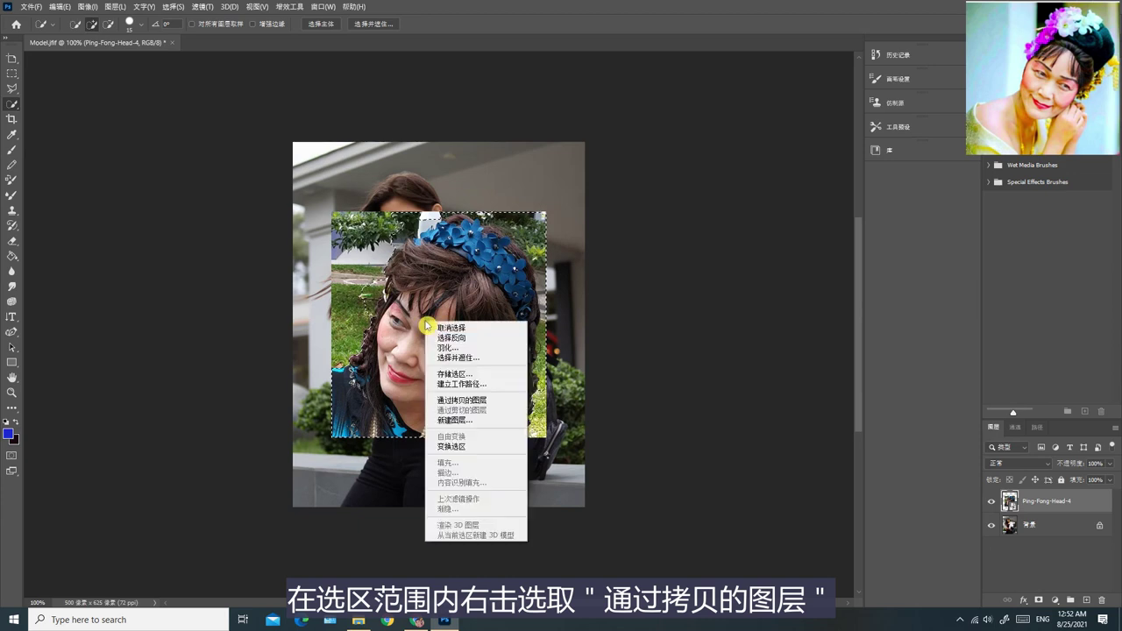
pyautogui.click(461, 401)
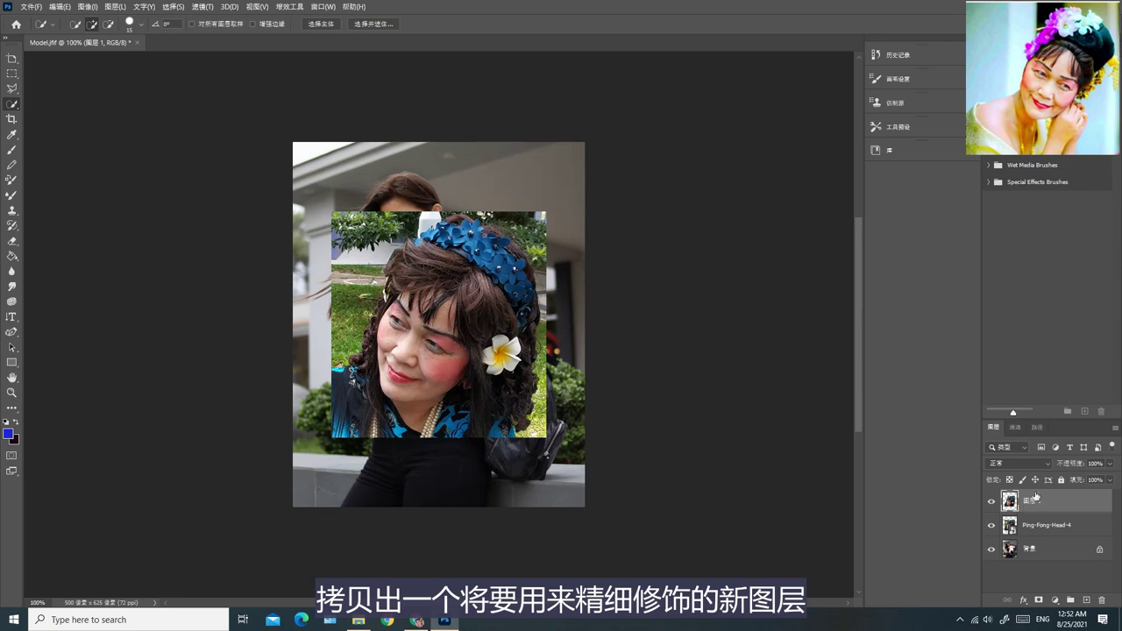
pyautogui.click(1008, 526)
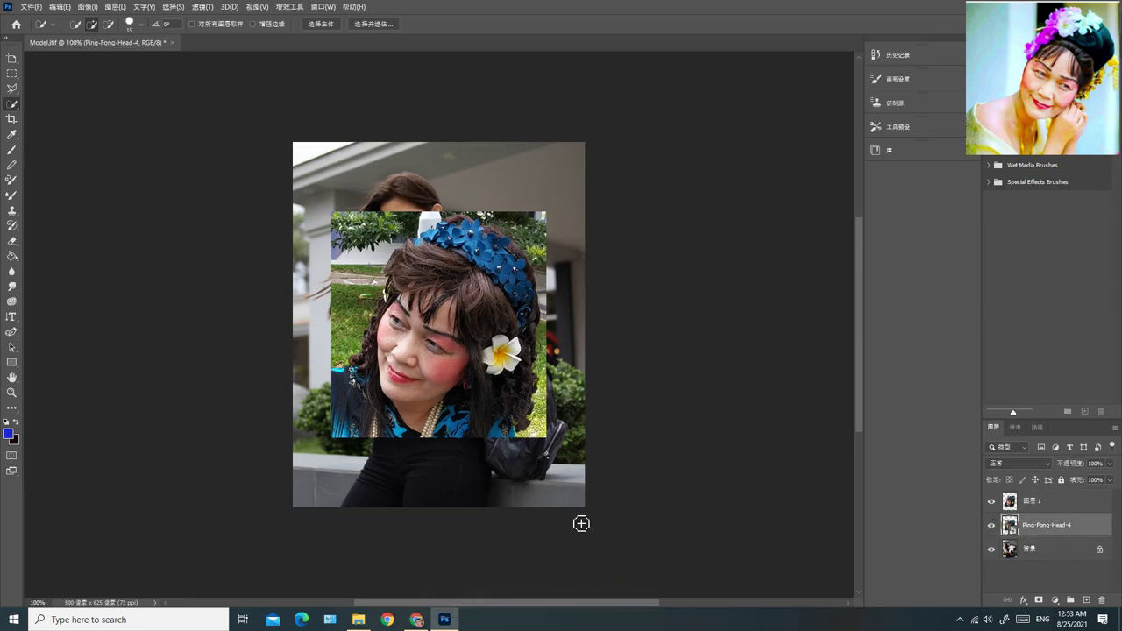
pyautogui.click(992, 527)
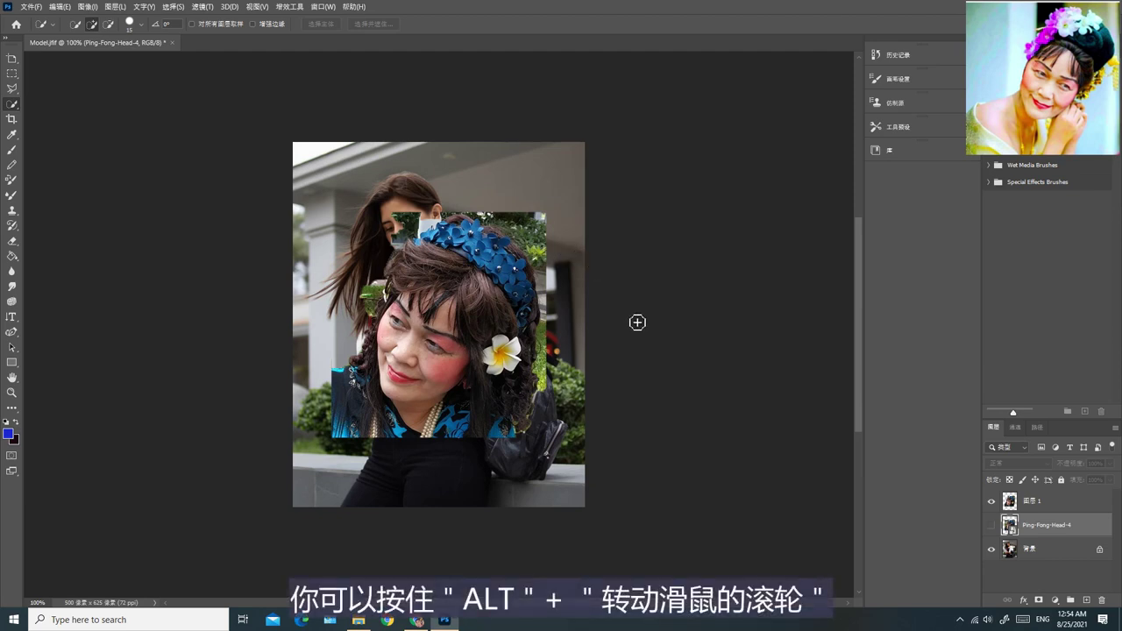
# Rotate the copied head layer by about -26.5° with Free Transform and reposition it over the model's upper body
pyautogui.keyDown('alt'); pyautogui.scroll(1, 636, 322); pyautogui.keyUp('alt')
pyautogui.keyDown('alt'); pyautogui.scroll(3, 636, 320); pyautogui.keyUp('alt')
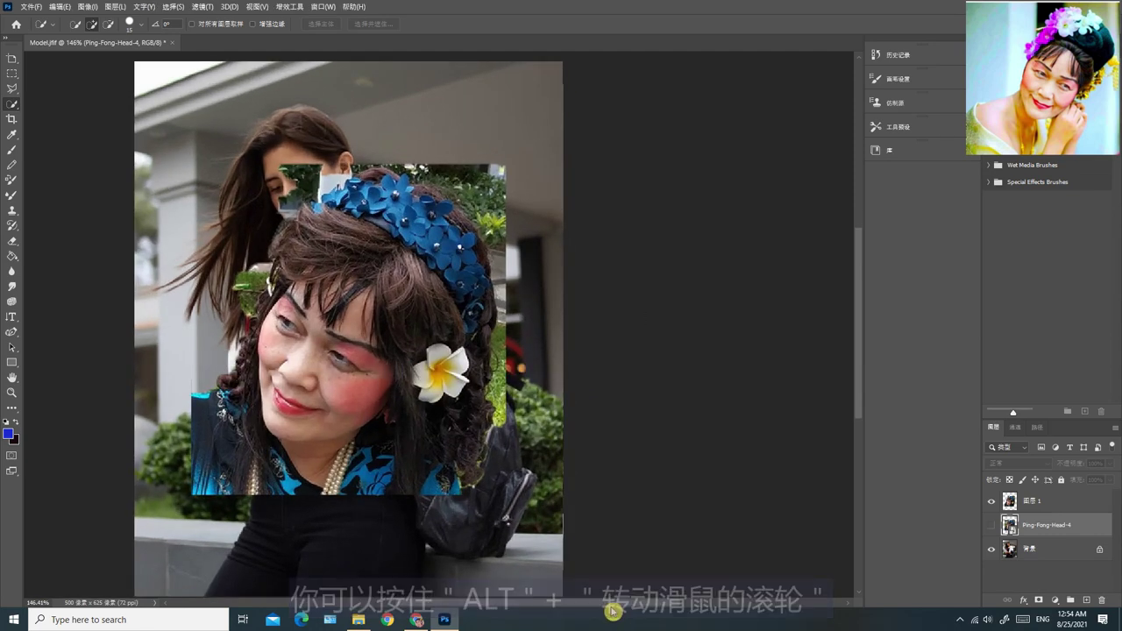
pyautogui.keyDown('ctrl'); pyautogui.hscroll(-2, 438, 329); pyautogui.keyUp('ctrl')
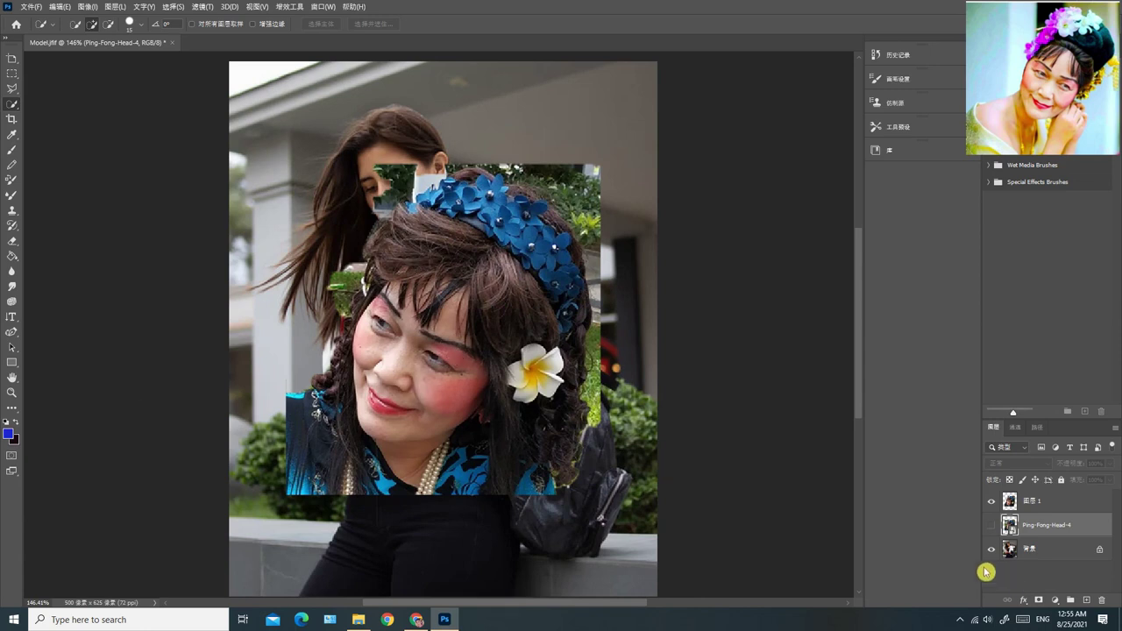
pyautogui.click(1025, 502)
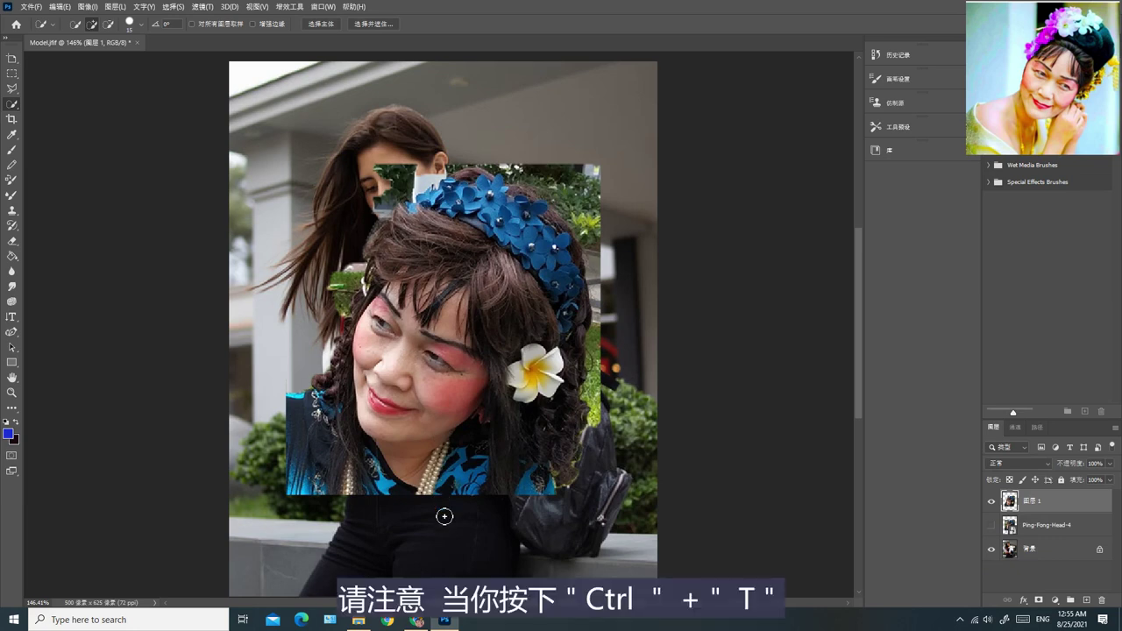
pyautogui.hotkey('ctrl', 't')
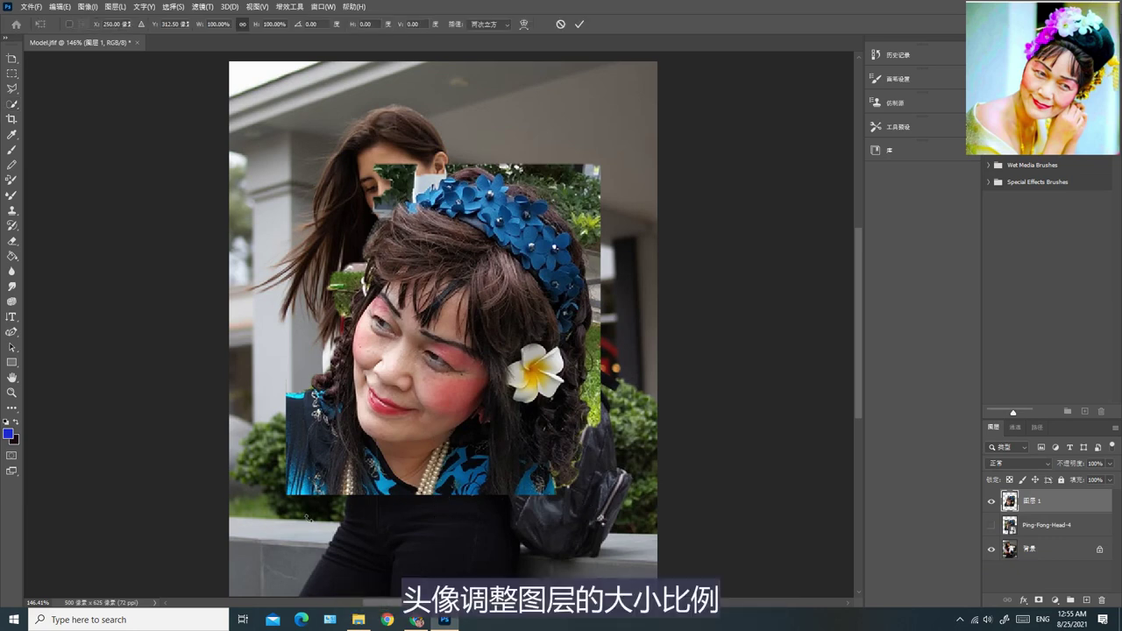
pyautogui.moveTo(283, 506); pyautogui.dragTo(412, 523)
pyautogui.moveTo(428, 208)
pyautogui.mouseDown()
pyautogui.moveTo(465, 208)
pyautogui.moveTo(559, 164)
pyautogui.moveTo(555, 194)
pyautogui.moveTo(529, 206)
pyautogui.moveTo(497, 173)
pyautogui.moveTo(443, 191)
pyautogui.mouseUp()
pyautogui.moveTo(460, 507); pyautogui.dragTo(428, 513)
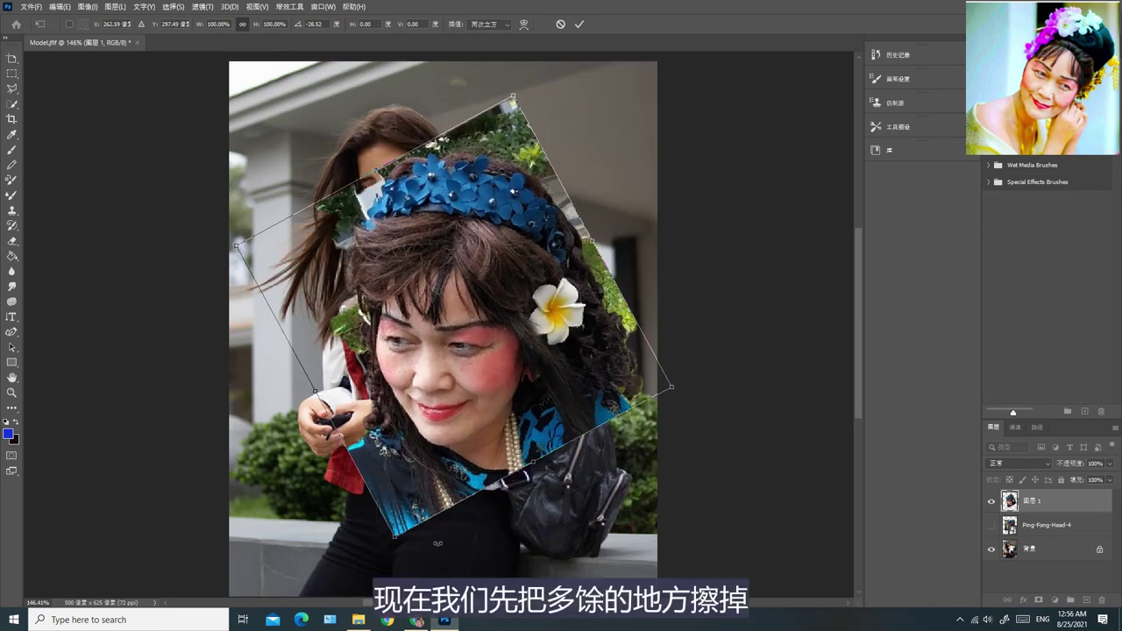
# Erase the excess clothing below the rotated head and the surplus greenery around its hair with the Eraser tool
pyautogui.scroll(1, 165, 327)
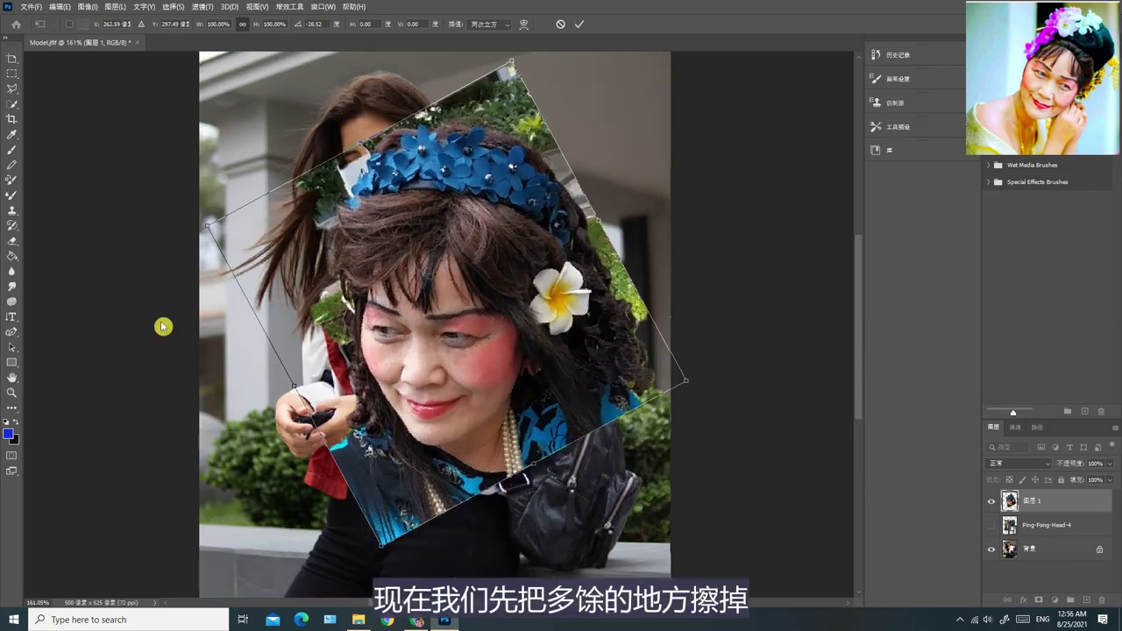
pyautogui.rightClick(18, 246)
pyautogui.click(62, 240)
pyautogui.moveTo(329, 554)
pyautogui.mouseDown()
pyautogui.moveTo(410, 545)
pyautogui.moveTo(349, 513)
pyautogui.moveTo(416, 533)
pyautogui.moveTo(357, 503)
pyautogui.moveTo(436, 530)
pyautogui.moveTo(322, 425)
pyautogui.moveTo(381, 508)
pyautogui.moveTo(322, 425)
pyautogui.moveTo(407, 486)
pyautogui.moveTo(484, 502)
pyautogui.moveTo(522, 473)
pyautogui.moveTo(403, 486)
pyautogui.moveTo(540, 461)
pyautogui.moveTo(658, 326)
pyautogui.moveTo(654, 384)
pyautogui.moveTo(663, 367)
pyautogui.moveTo(655, 279)
pyautogui.moveTo(637, 349)
pyautogui.moveTo(657, 312)
pyautogui.moveTo(651, 273)
pyautogui.moveTo(638, 307)
pyautogui.moveTo(628, 272)
pyautogui.mouseUp()
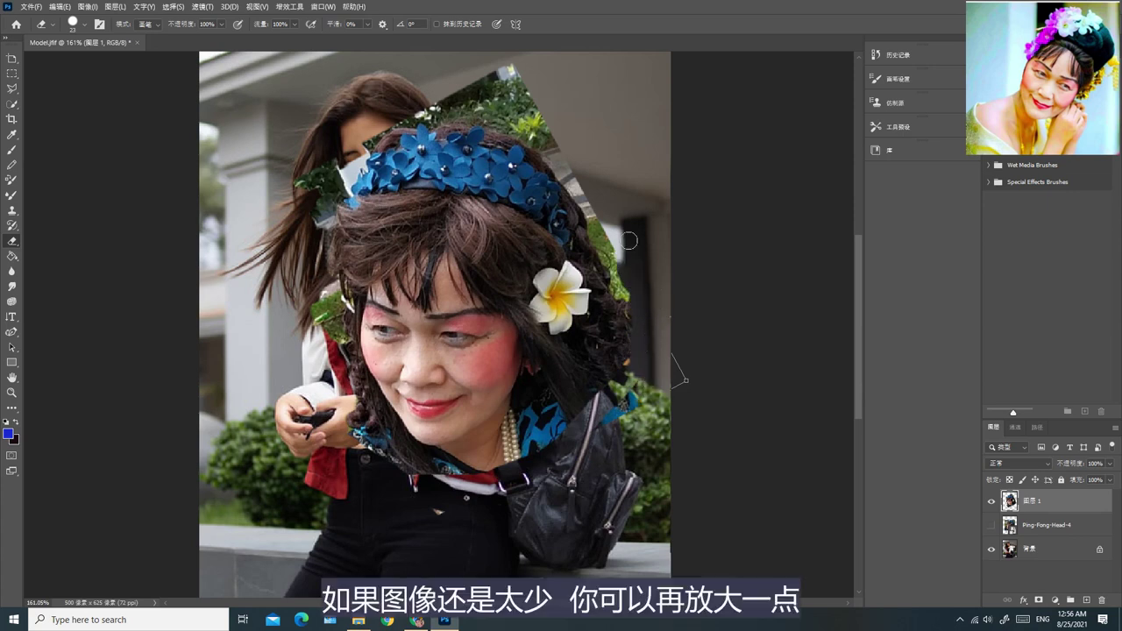
pyautogui.moveTo(542, 107)
pyautogui.mouseDown()
pyautogui.moveTo(508, 68)
pyautogui.moveTo(438, 88)
pyautogui.mouseUp()
pyautogui.moveTo(563, 129)
pyautogui.mouseDown()
pyautogui.moveTo(456, 90)
pyautogui.moveTo(519, 133)
pyautogui.moveTo(553, 137)
pyautogui.moveTo(539, 131)
pyautogui.moveTo(586, 197)
pyautogui.mouseUp()
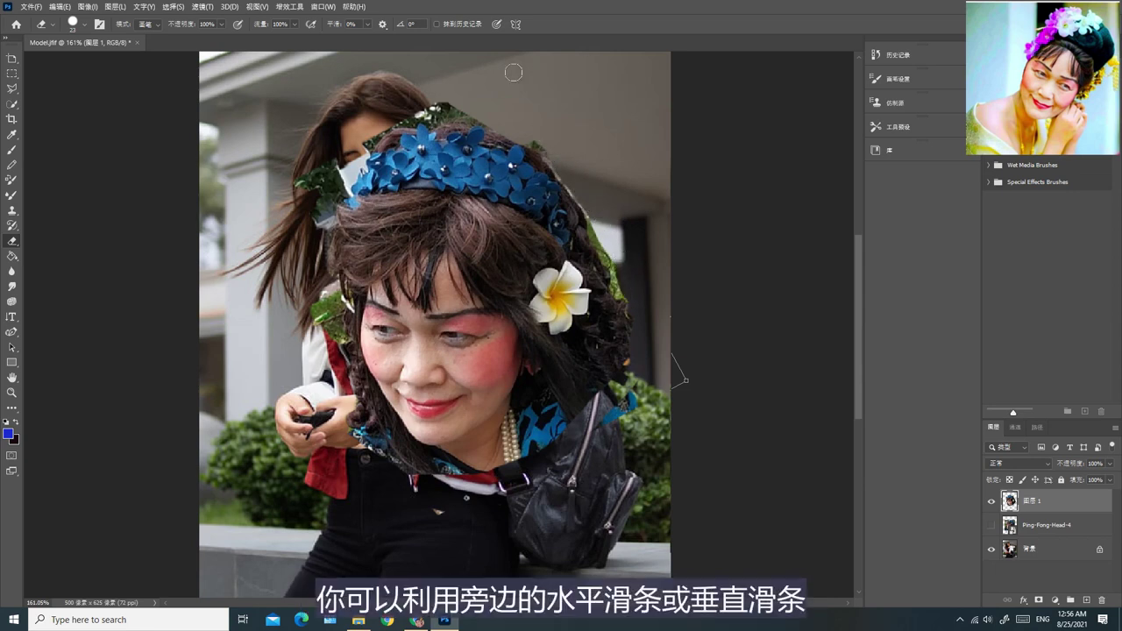
pyautogui.moveTo(467, 87)
pyautogui.mouseDown()
pyautogui.moveTo(415, 105)
pyautogui.moveTo(464, 105)
pyautogui.mouseUp()
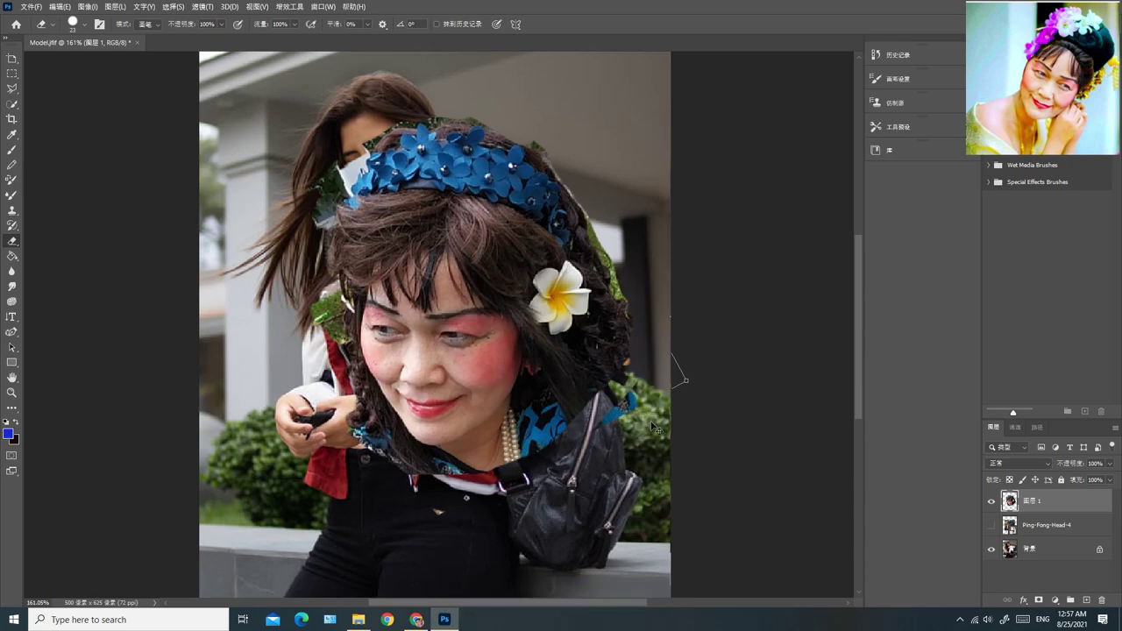
# Move the head layer away from the model's face to the background beside her and scale it to about 71% proportionally
pyautogui.hotkey('ctrl', 't')
pyautogui.moveTo(474, 282); pyautogui.dragTo(580, 223)
pyautogui.moveTo(403, 454); pyautogui.dragTo(481, 256)
pyautogui.scroll(5, 585, 287)
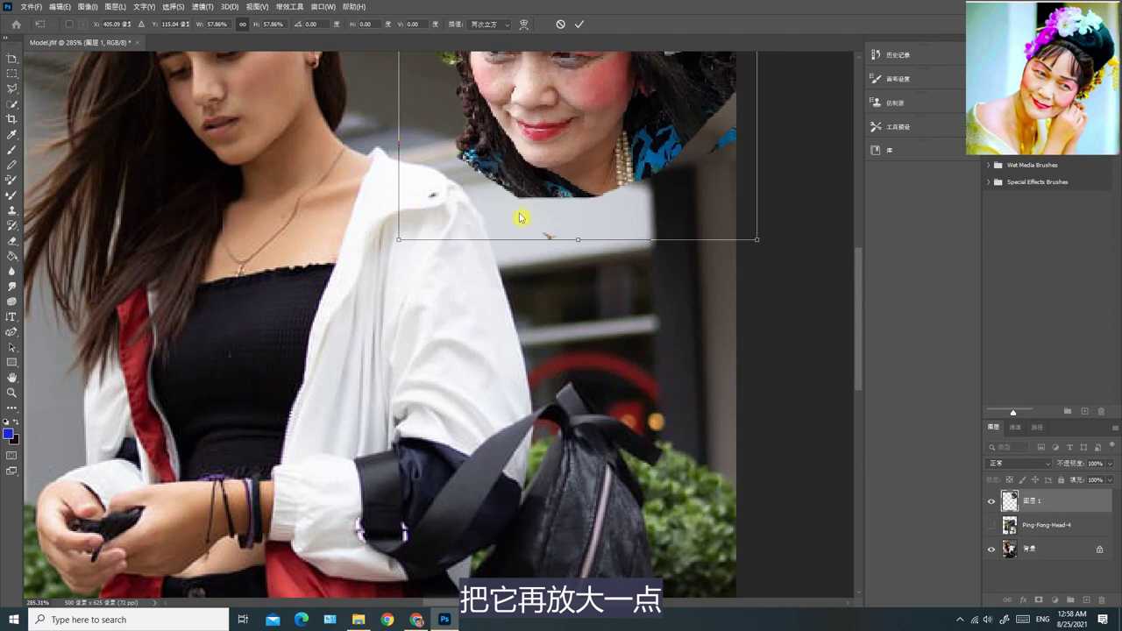
pyautogui.moveTo(399, 239); pyautogui.dragTo(315, 342)
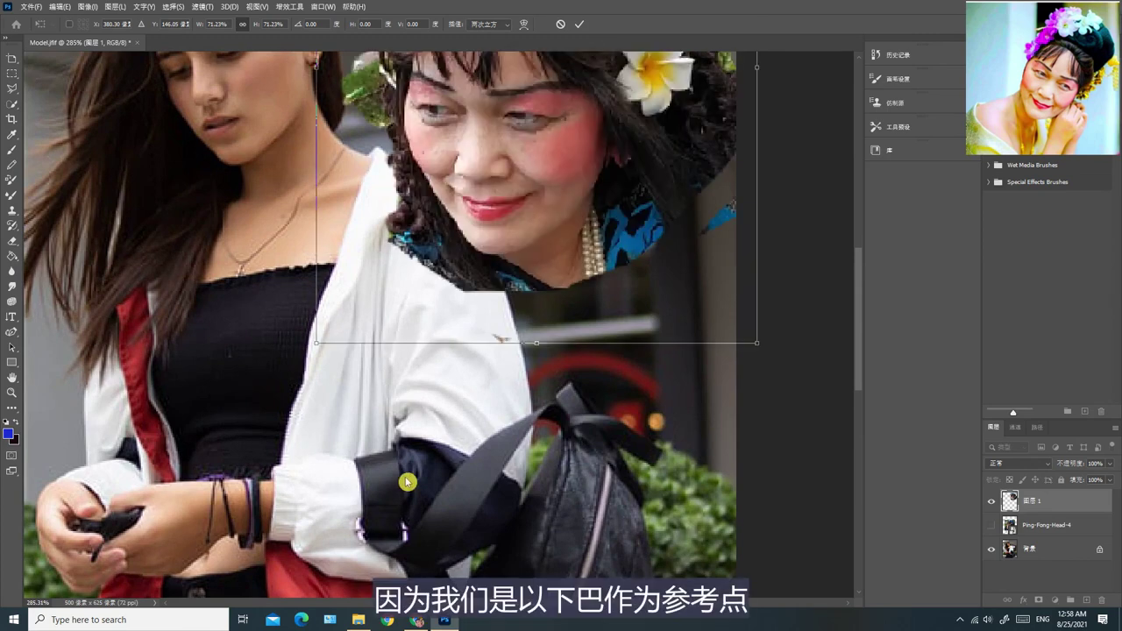
# Erase the leftover blouse, necklace and neck below the chin and the loose hair beside the face on the copied head layer
pyautogui.scroll(2, 396, 461)
pyautogui.scroll(6, 394, 460)
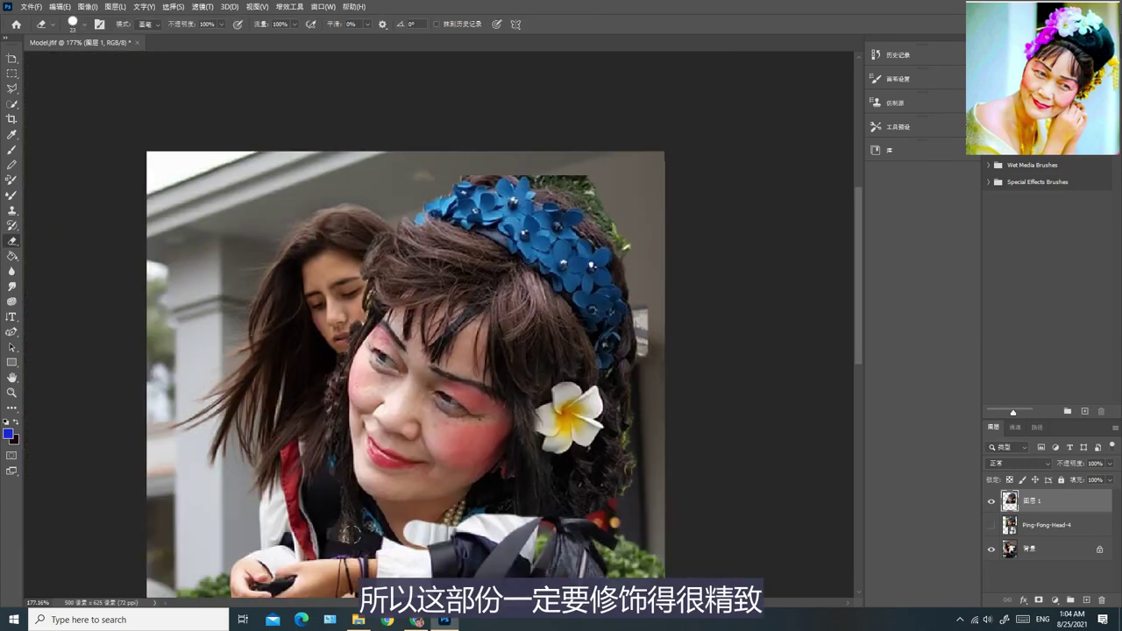
pyautogui.moveTo(349, 534); pyautogui.dragTo(468, 558)
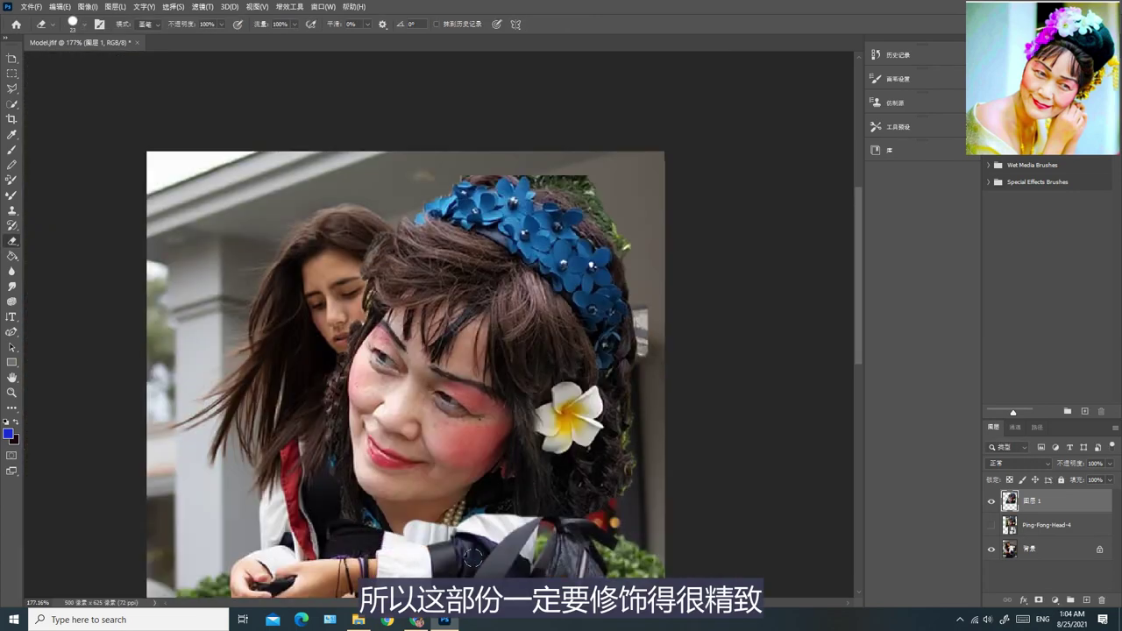
pyautogui.moveTo(399, 531); pyautogui.dragTo(547, 514)
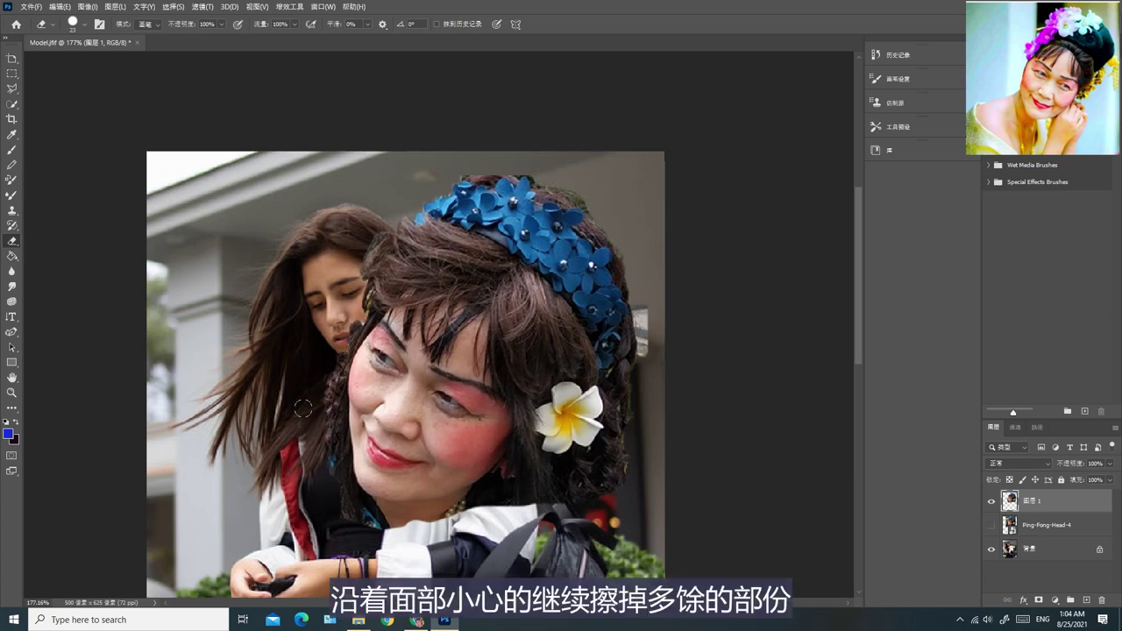
pyautogui.moveTo(321, 481)
pyautogui.mouseDown()
pyautogui.moveTo(340, 505)
pyautogui.moveTo(380, 520)
pyautogui.moveTo(466, 521)
pyautogui.moveTo(481, 497)
pyautogui.moveTo(414, 519)
pyautogui.moveTo(346, 503)
pyautogui.moveTo(324, 477)
pyautogui.moveTo(321, 384)
pyautogui.mouseUp()
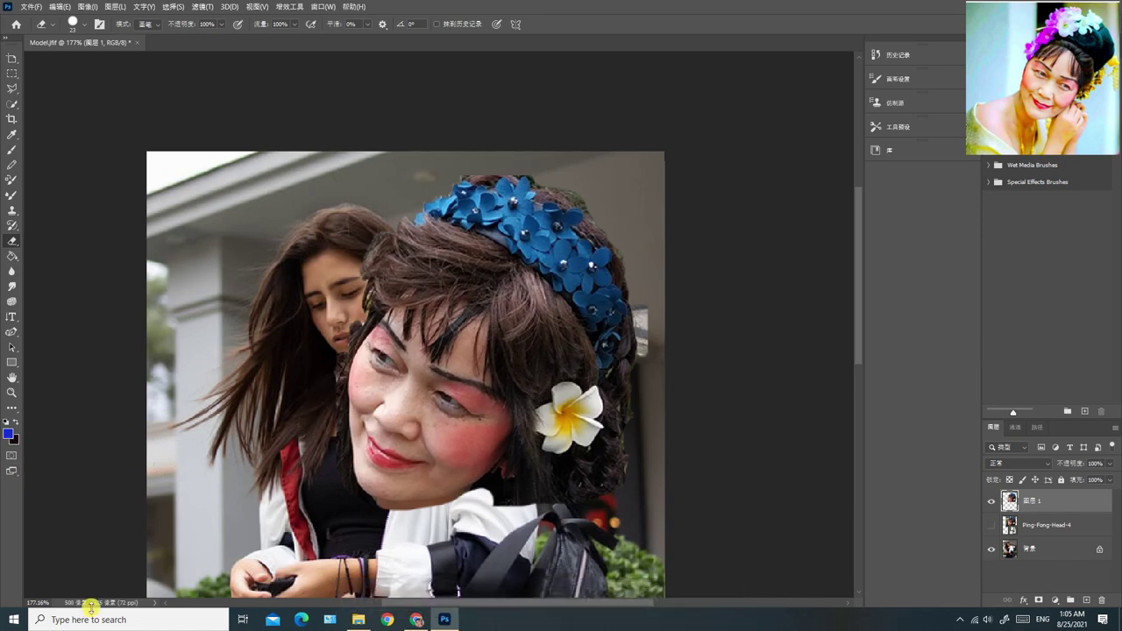
# Erase the dark loose hair beside the cheek on the copied head layer with the Eraser tool
pyautogui.hotkey('ctrl', 't')
pyautogui.hotkey('ctrl', '+')
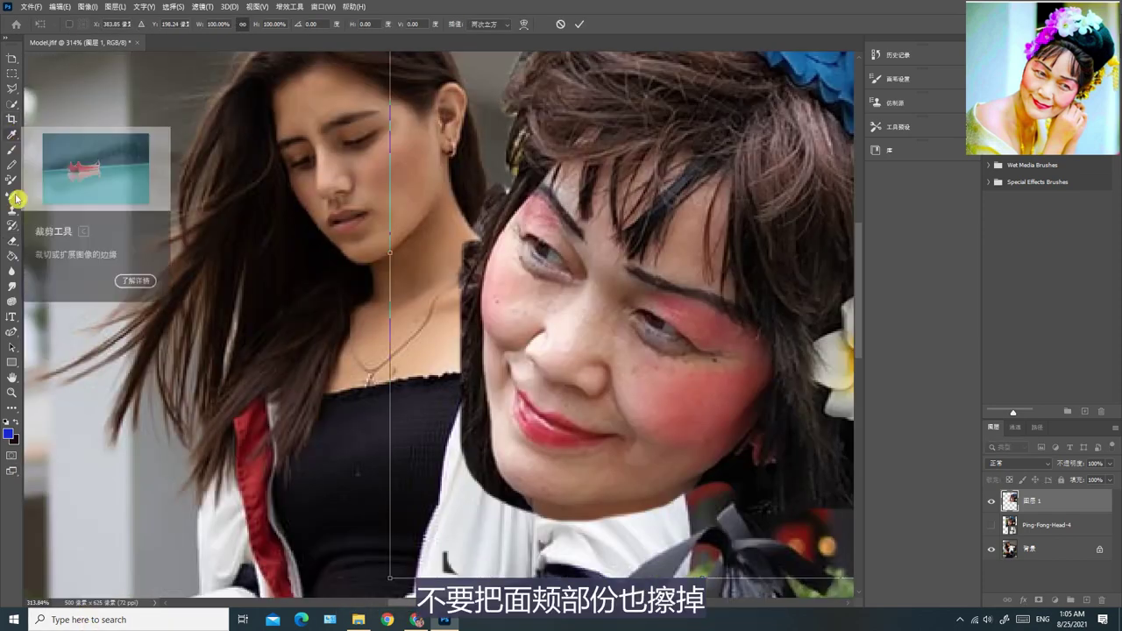
pyautogui.click(13, 244)
pyautogui.click(446, 480)
pyautogui.moveTo(446, 412)
pyautogui.mouseDown()
pyautogui.moveTo(436, 239)
pyautogui.moveTo(473, 227)
pyautogui.moveTo(465, 206)
pyautogui.moveTo(478, 203)
pyautogui.moveTo(441, 261)
pyautogui.mouseUp()
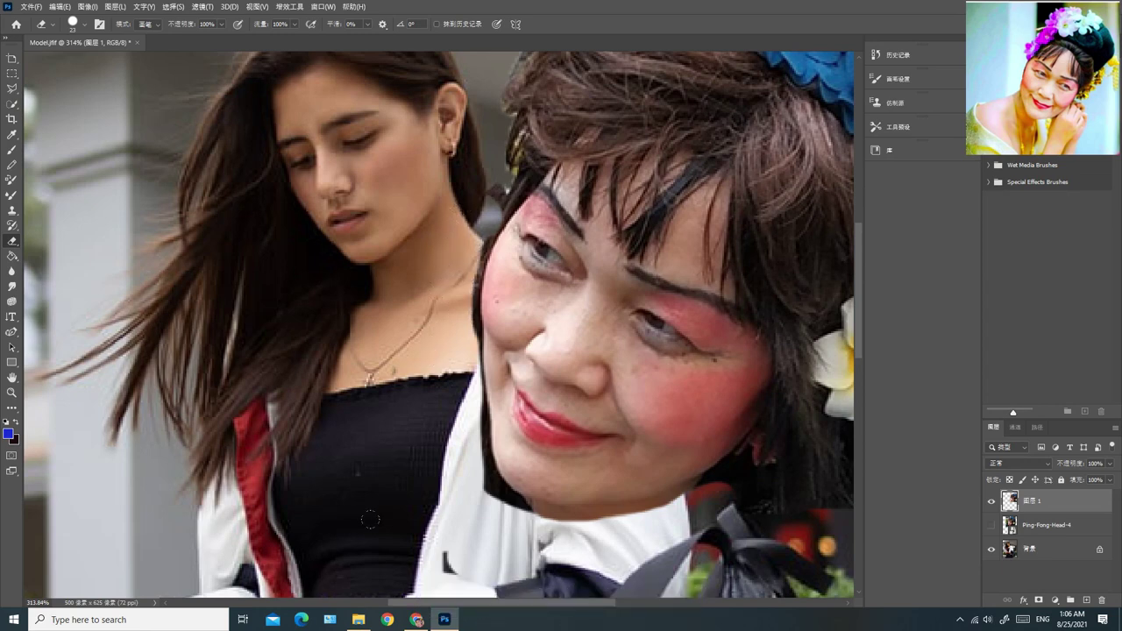
# Erase the remaining dark hair fringe along the lower cheek and jawline down to the chin, bit by bit
pyautogui.moveTo(449, 443); pyautogui.dragTo(460, 477)
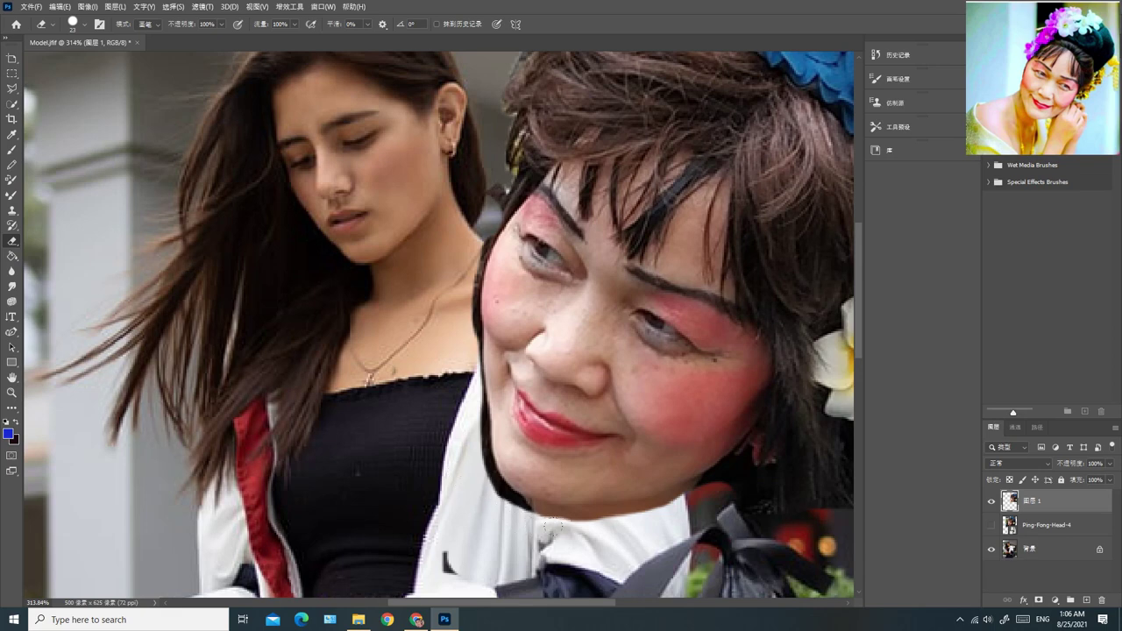
pyautogui.moveTo(579, 526); pyautogui.dragTo(653, 513)
pyautogui.click(450, 403)
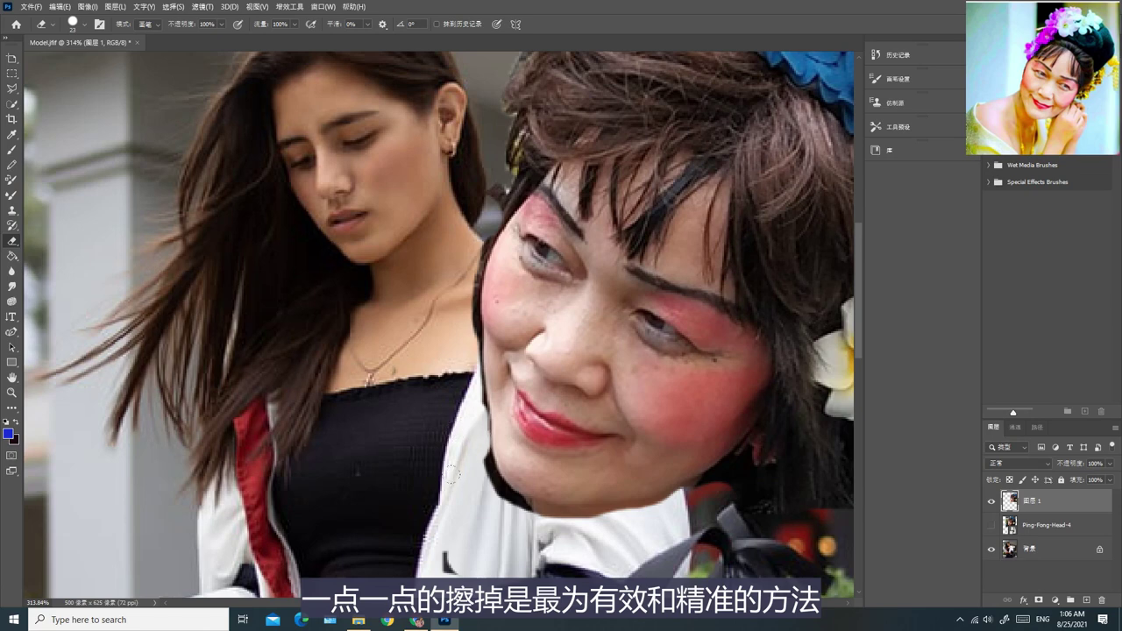
pyautogui.moveTo(458, 448); pyautogui.dragTo(459, 465)
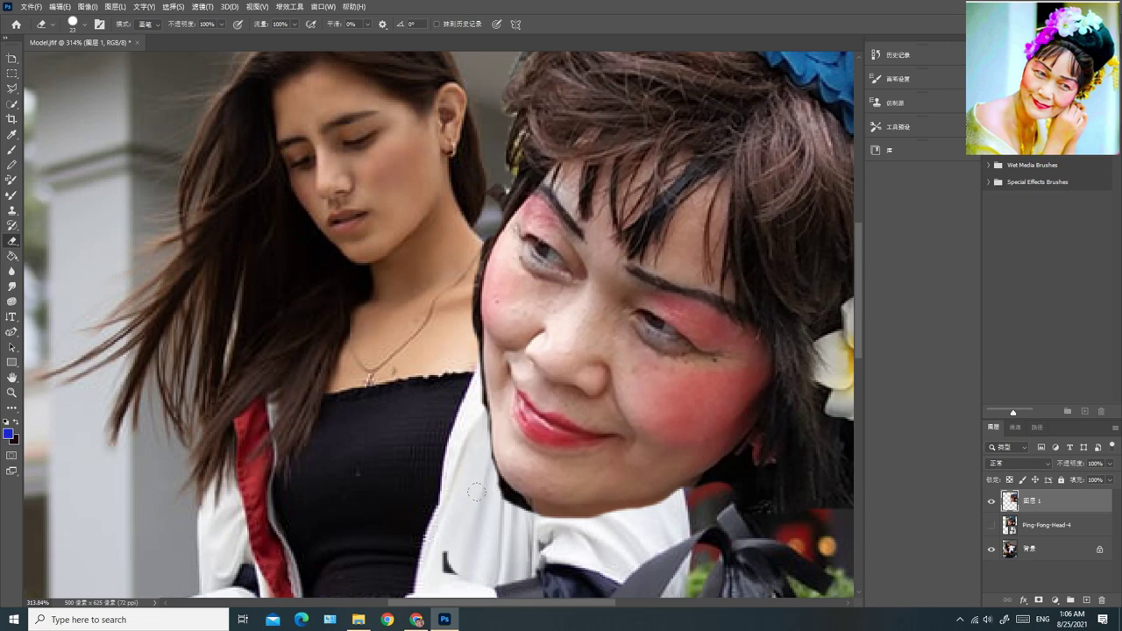
pyautogui.moveTo(503, 515); pyautogui.dragTo(543, 523)
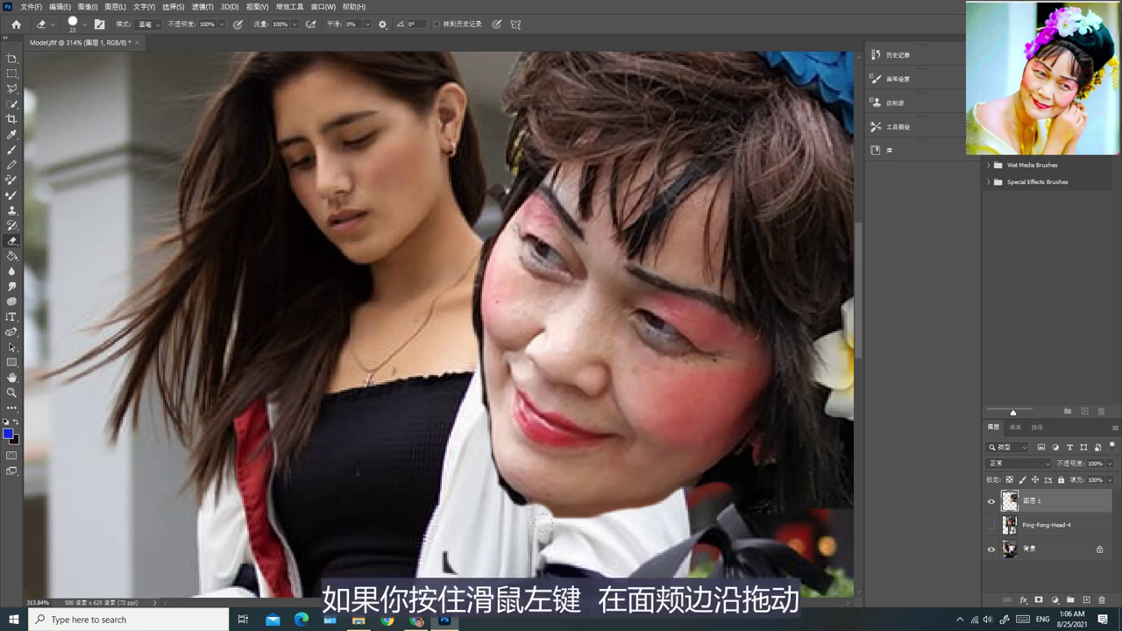
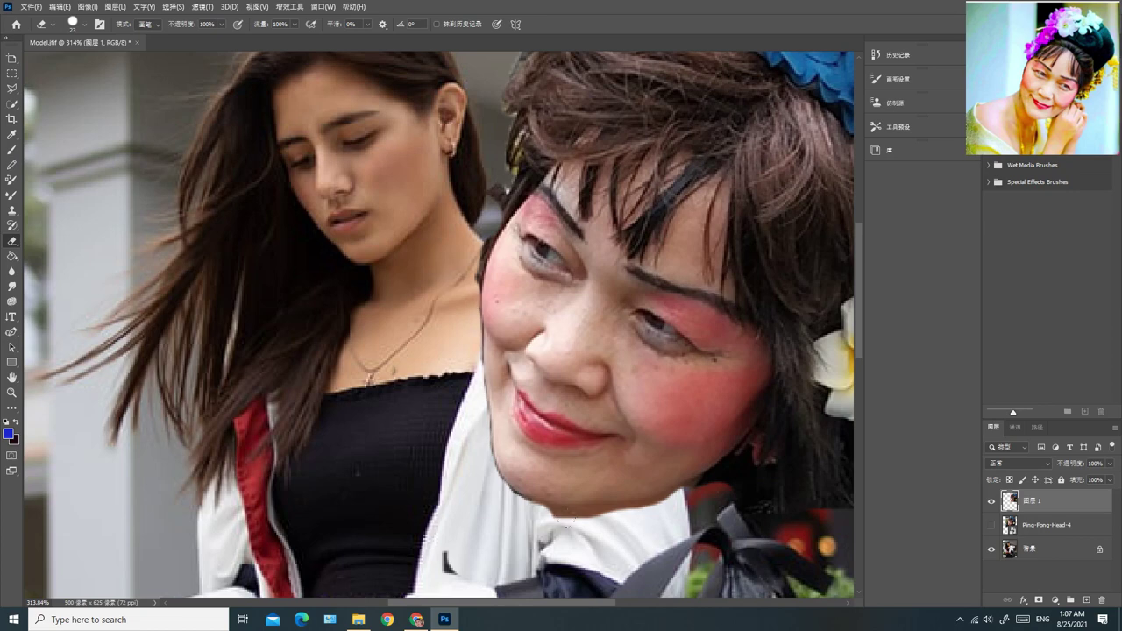
# Try to trim the underside of the chin with one long eraser stroke, and undo it
pyautogui.moveTo(542, 517)
pyautogui.mouseDown()
pyautogui.moveTo(596, 519)
pyautogui.moveTo(670, 498)
pyautogui.mouseUp()
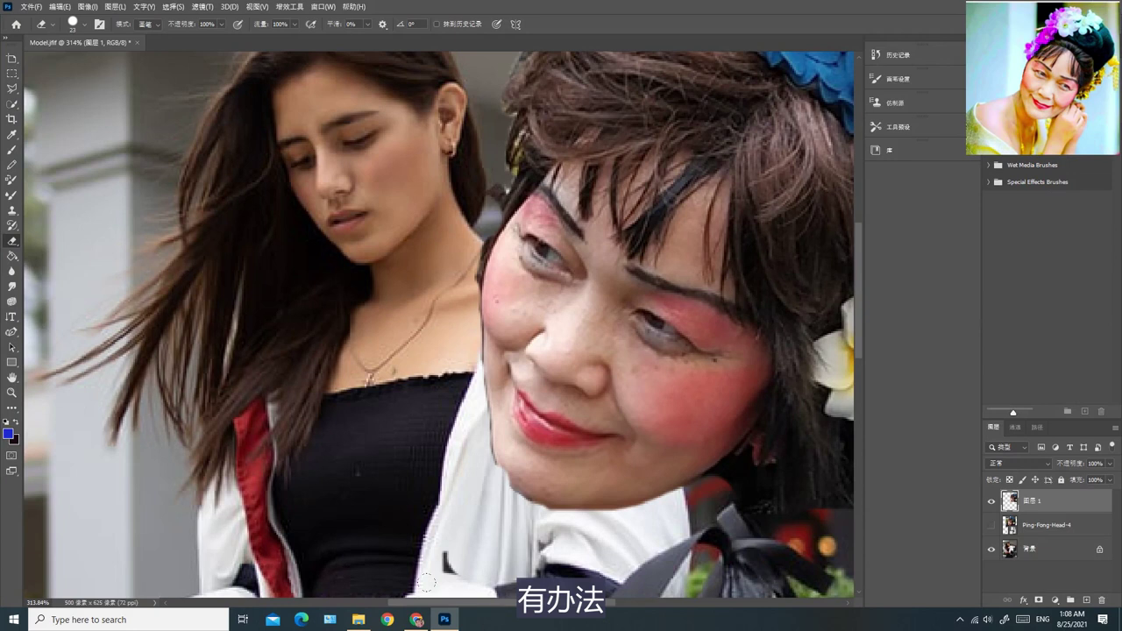
pyautogui.hotkey('ctrl', 'z')
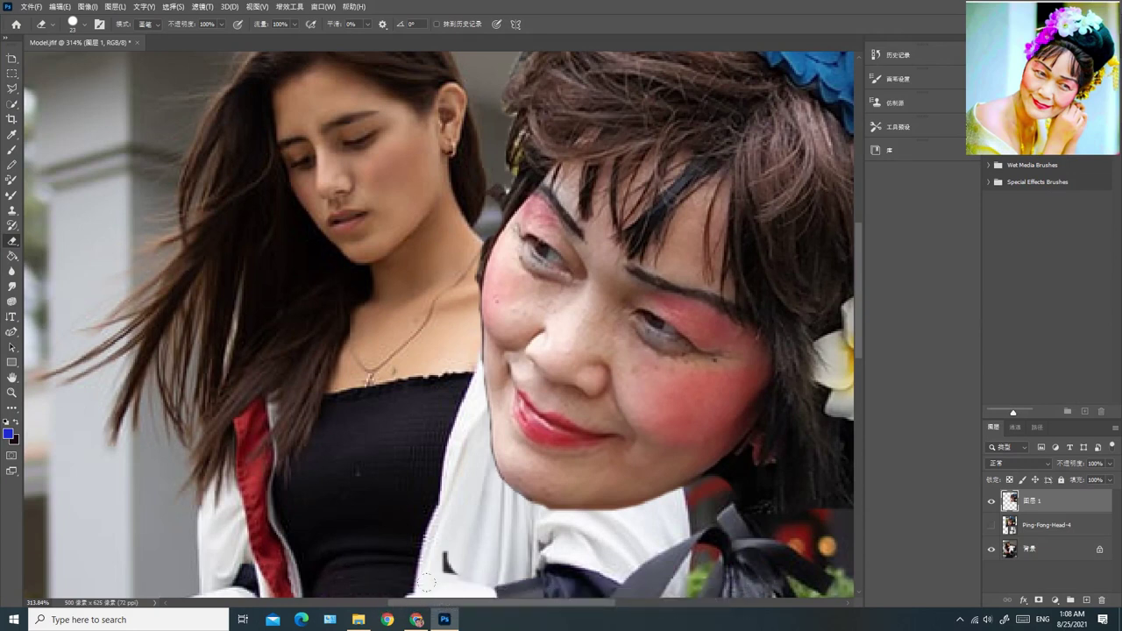
pyautogui.hotkey('ctrl', 'z')
pyautogui.hotkey('ctrl', 'z')
pyautogui.hotkey('ctrl', 'z')
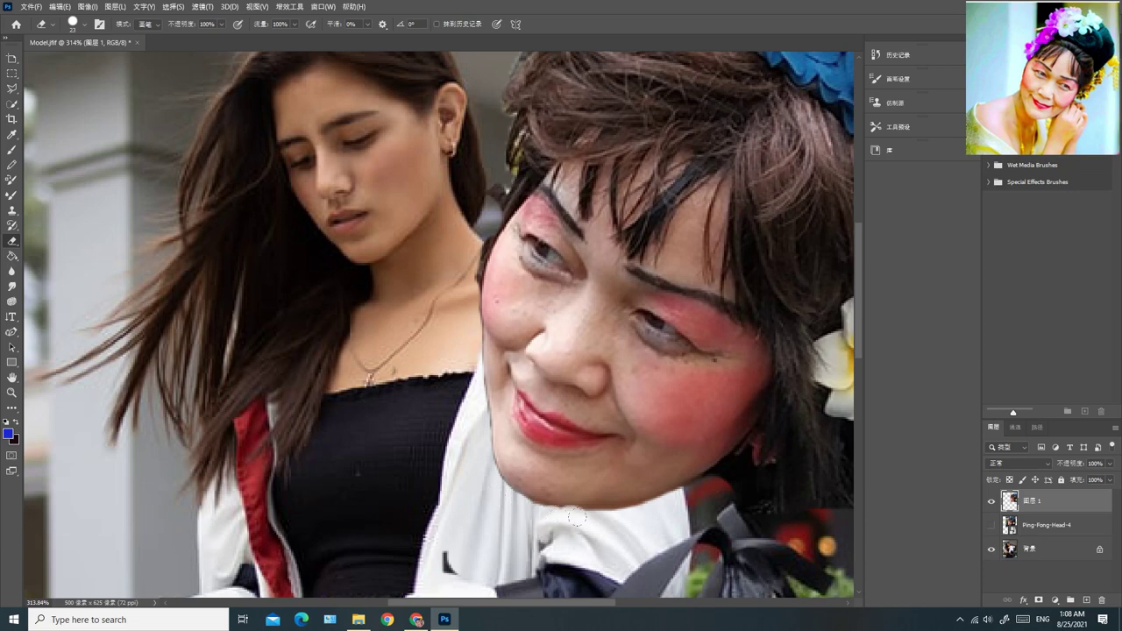
pyautogui.hotkey('ctrl', 'z')
pyautogui.hotkey('ctrl', 'z')
# Try a short eraser stroke at the chin's lower edge, and undo it
pyautogui.moveTo(612, 510)
pyautogui.mouseDown()
pyautogui.moveTo(625, 511)
pyautogui.moveTo(608, 509)
pyautogui.mouseUp()
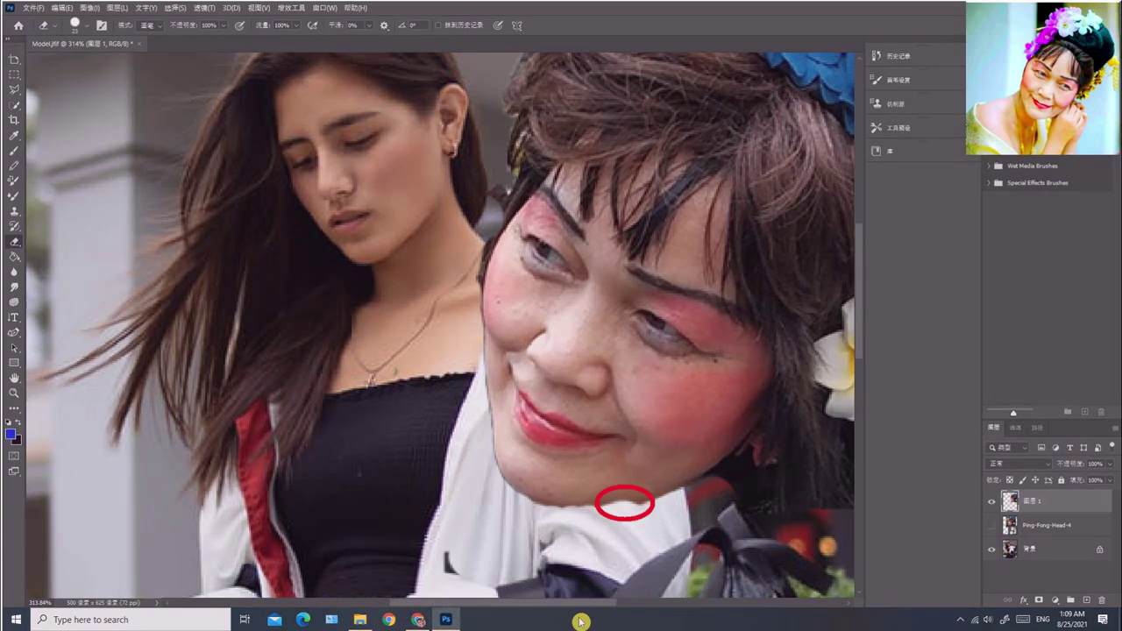
pyautogui.hotkey('ctrl', 'z')
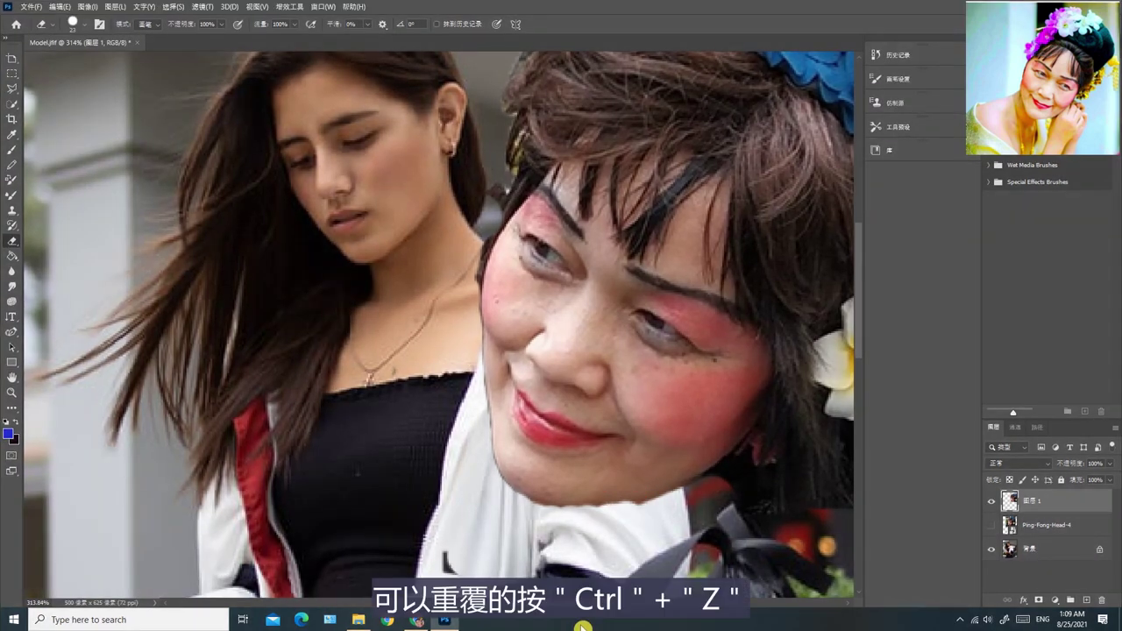
pyautogui.hotkey('ctrl', 'z')
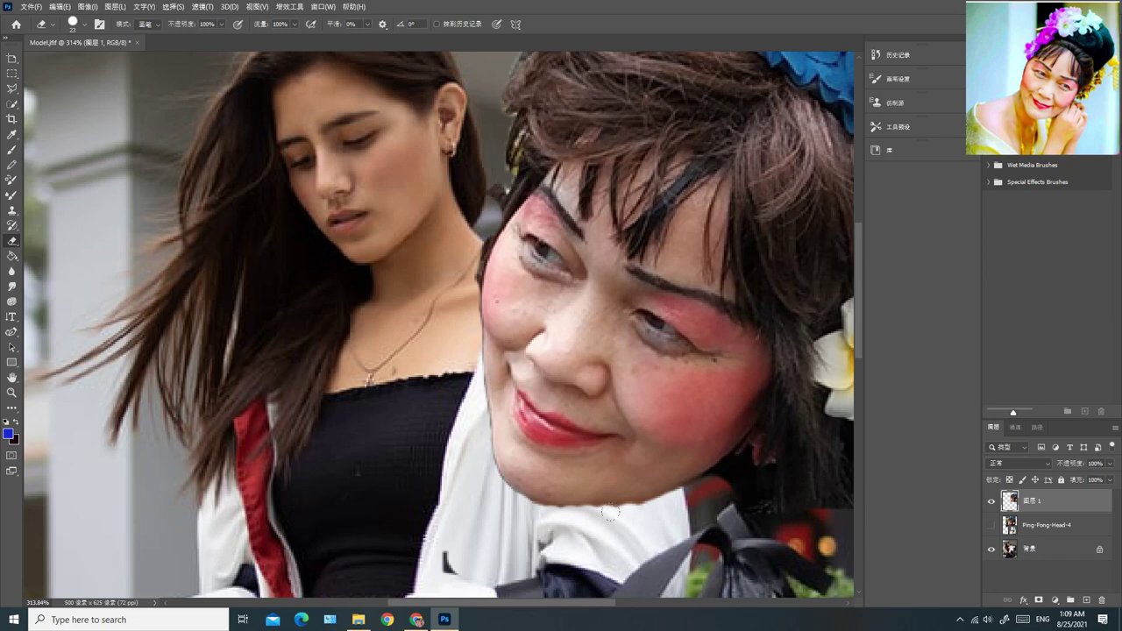
pyautogui.hotkey('ctrl', 'z')
pyautogui.hotkey('ctrl', 'z')
# Clean up the edge under the chin and erase the leftover dark hair along the jaw near the ear
pyautogui.moveTo(544, 514); pyautogui.dragTo(602, 532)
pyautogui.moveTo(533, 511); pyautogui.dragTo(559, 518)
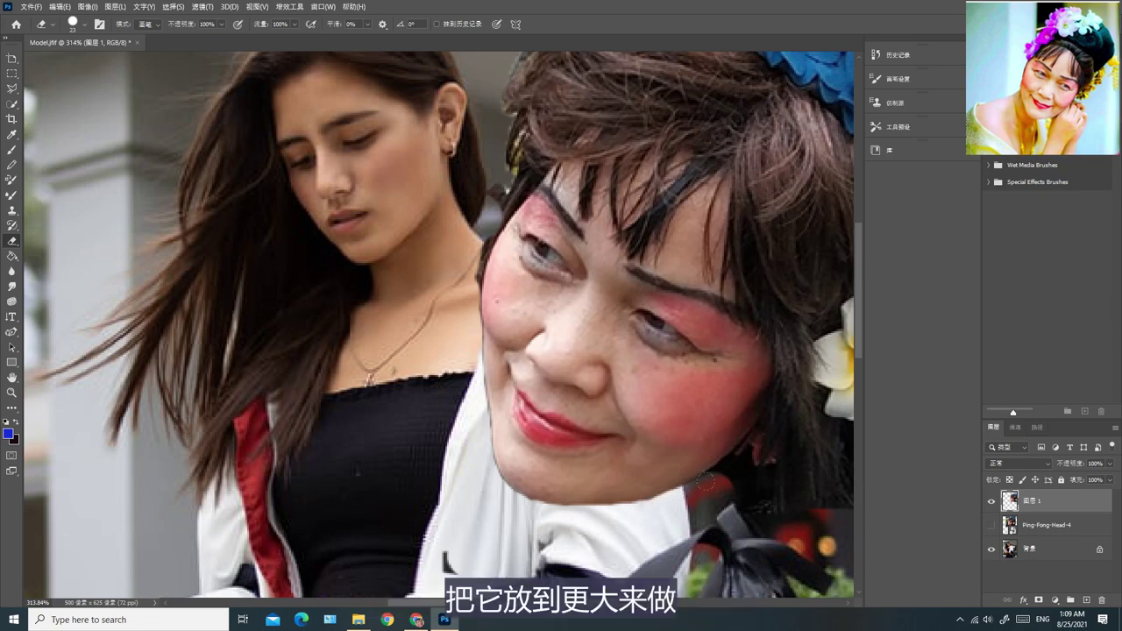
pyautogui.scroll(3, 603, 551)
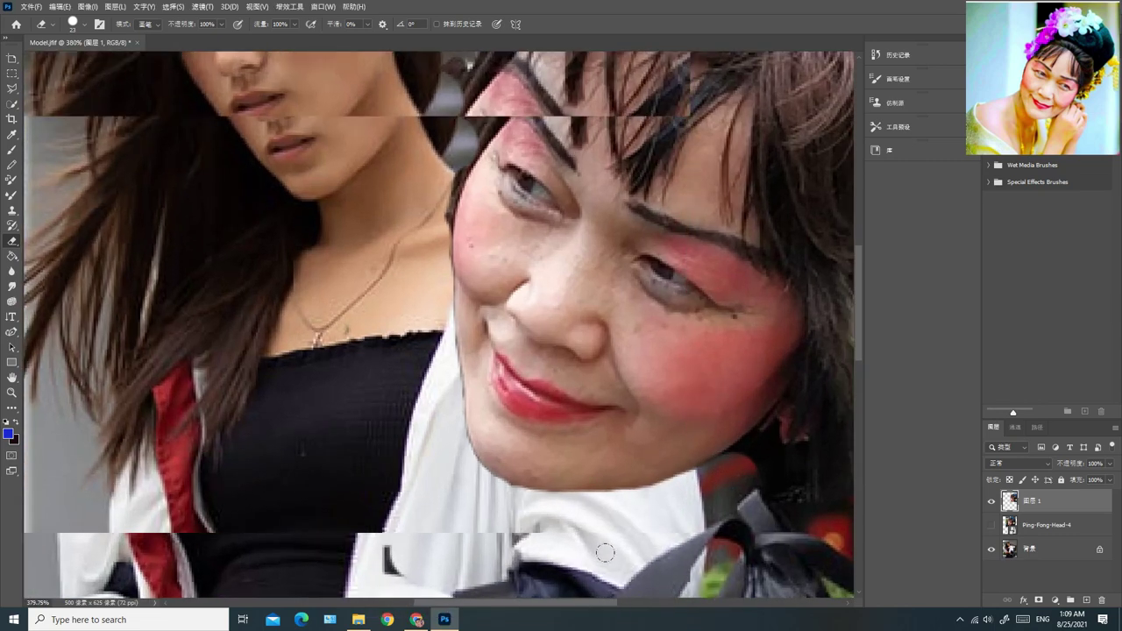
pyautogui.scroll(2, 611, 557)
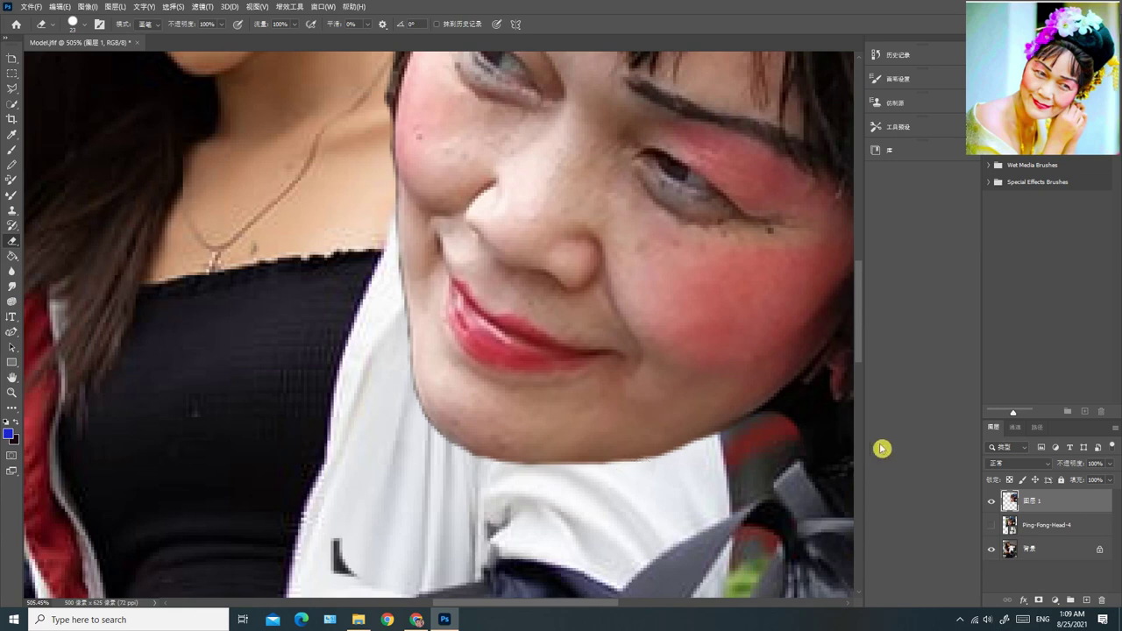
pyautogui.moveTo(752, 416); pyautogui.dragTo(746, 419)
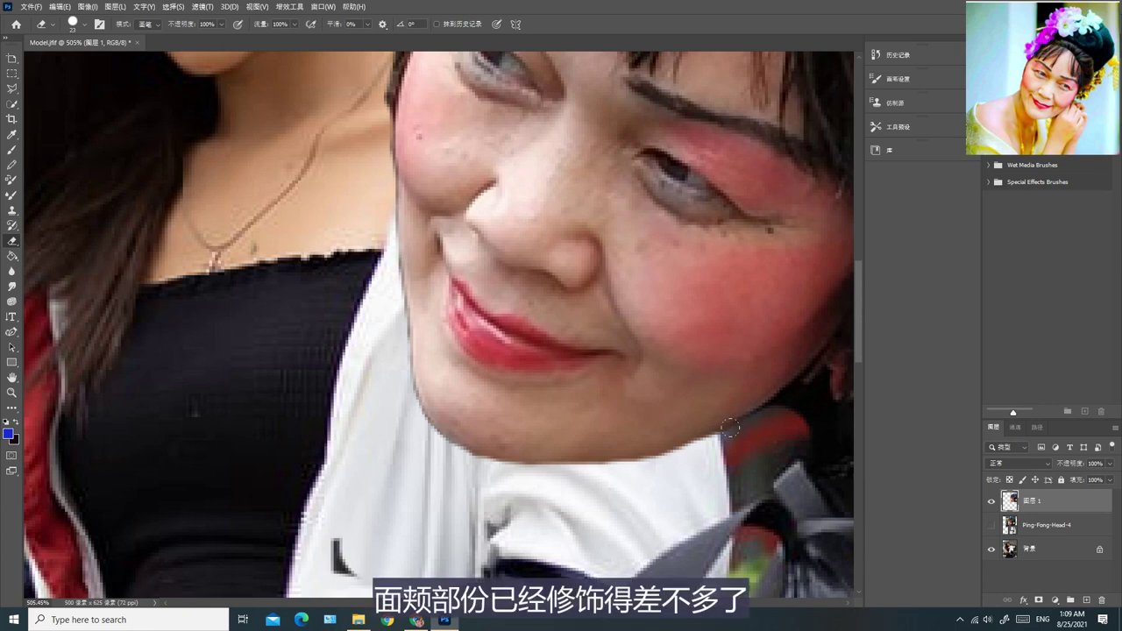
pyautogui.moveTo(768, 401); pyautogui.dragTo(779, 394)
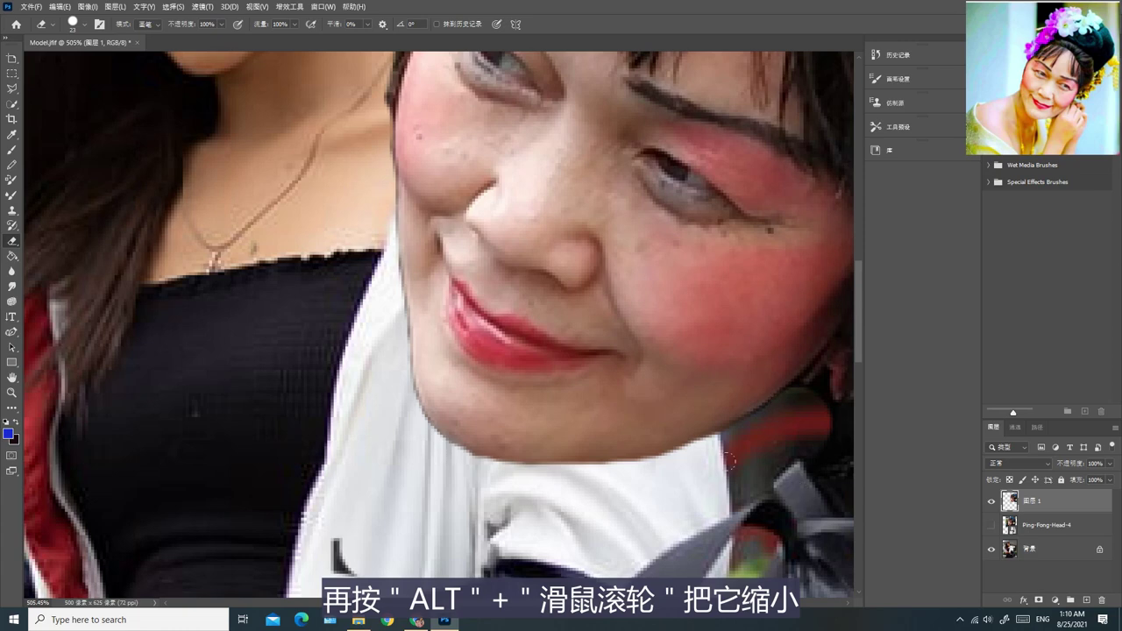
# Rotate the head layer by about -30° with Free Transform and move it beside the model's face
pyautogui.scroll(-4, 732, 460)
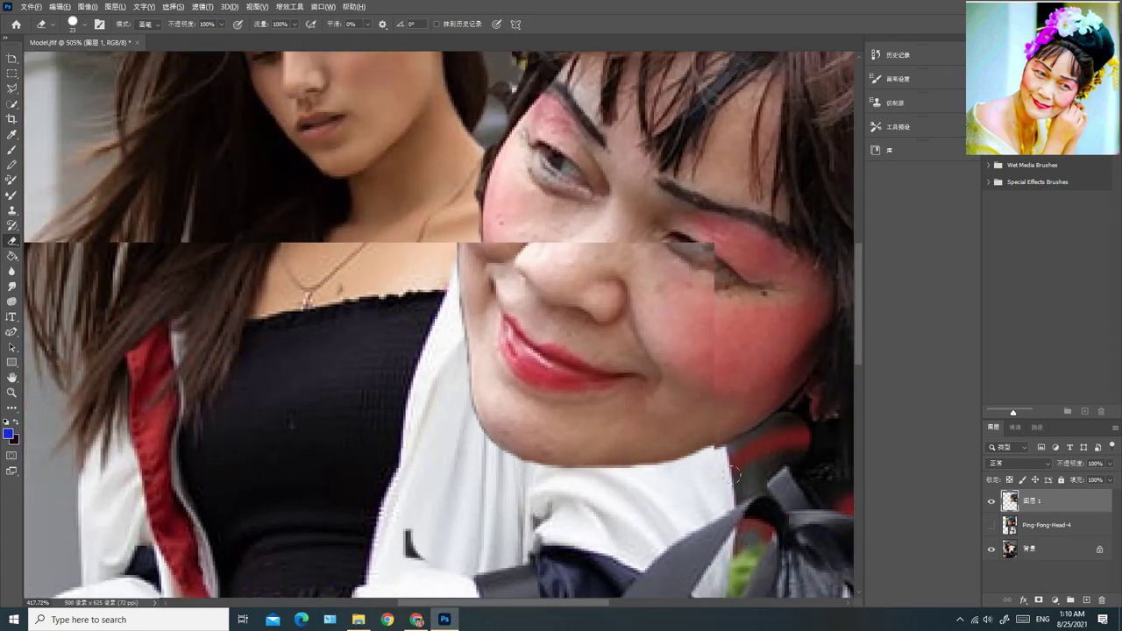
pyautogui.scroll(-5, 734, 478)
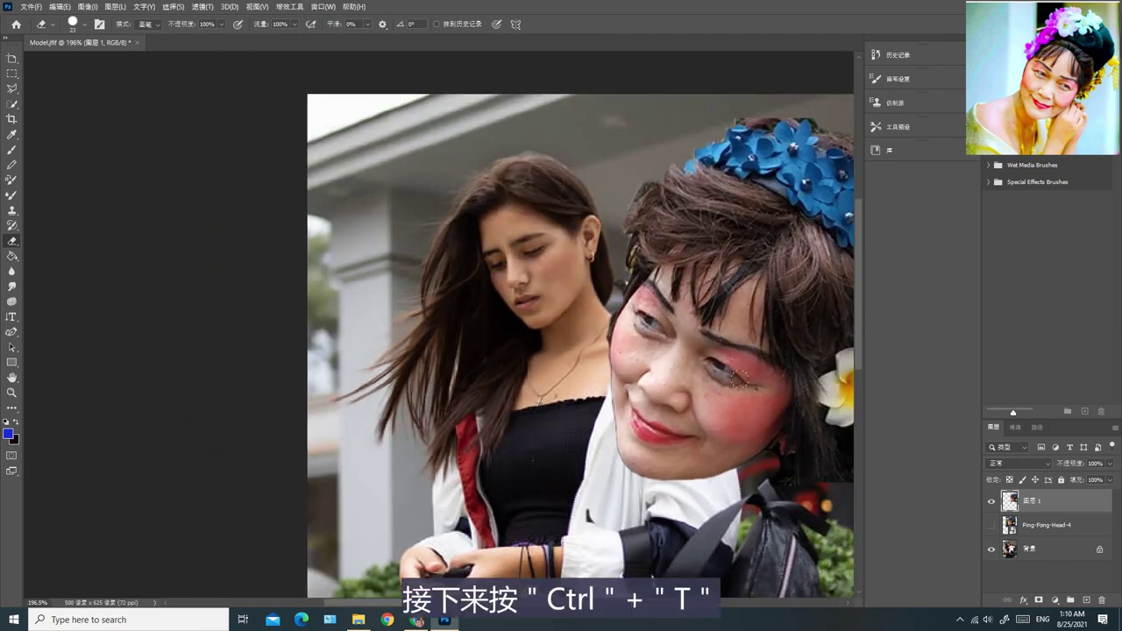
pyautogui.hotkey('ctrl', 't')
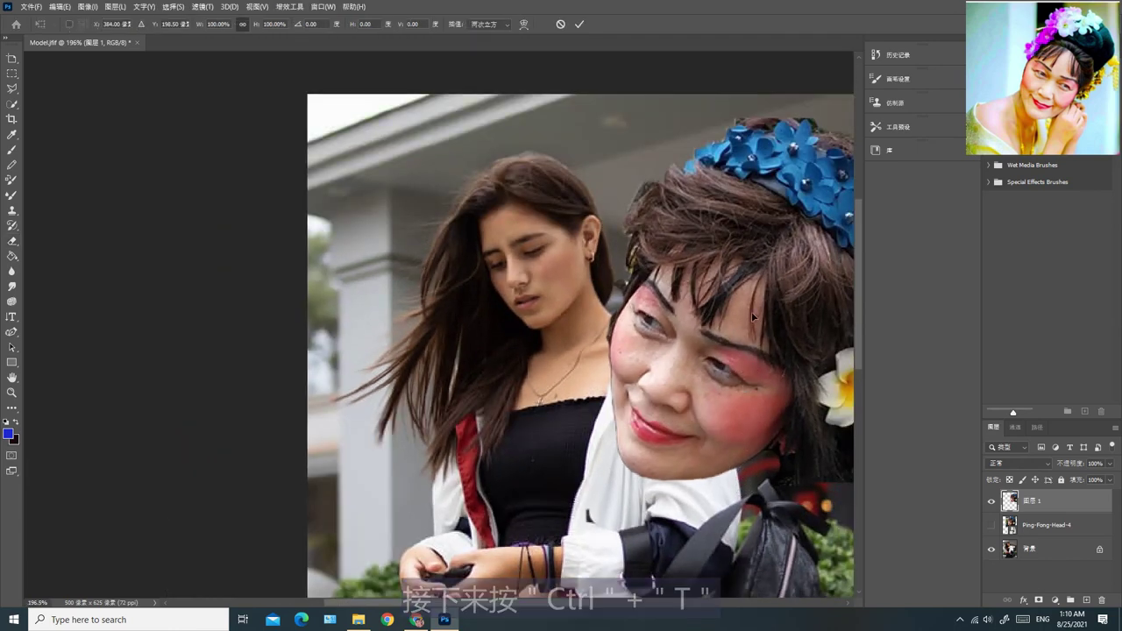
pyautogui.moveTo(733, 307); pyautogui.dragTo(625, 348)
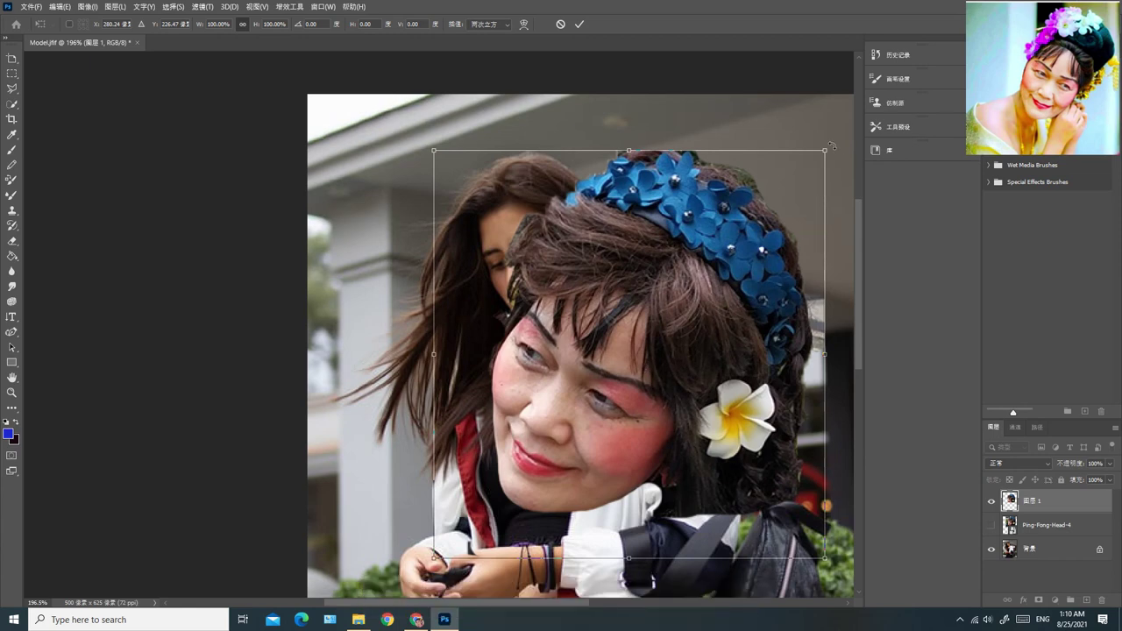
pyautogui.moveTo(834, 151); pyautogui.dragTo(641, 65)
pyautogui.moveTo(724, 295); pyautogui.dragTo(779, 243)
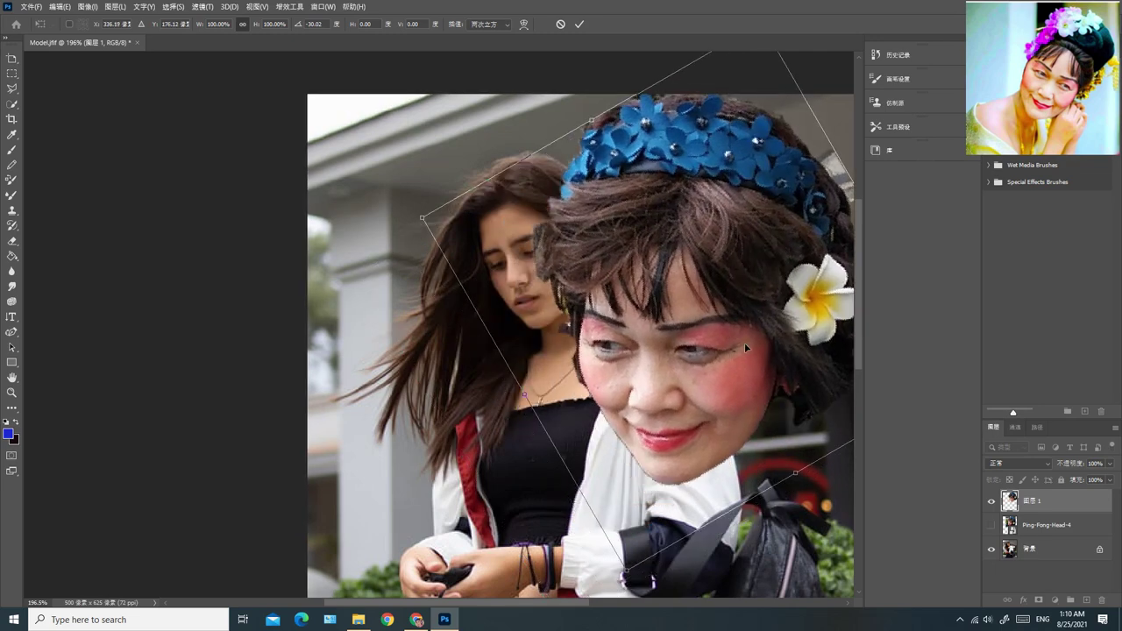
# Scale the head to about 64% proportionally, move it close beside the model's head and apply the transform
pyautogui.moveTo(423, 220); pyautogui.dragTo(609, 307)
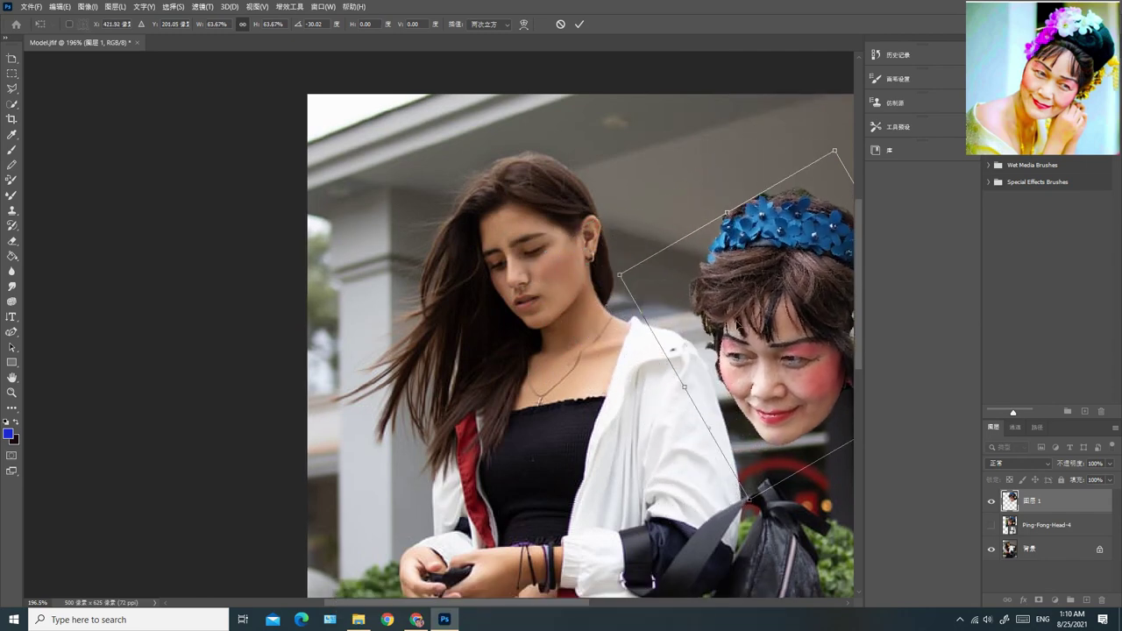
pyautogui.moveTo(817, 364); pyautogui.dragTo(706, 289)
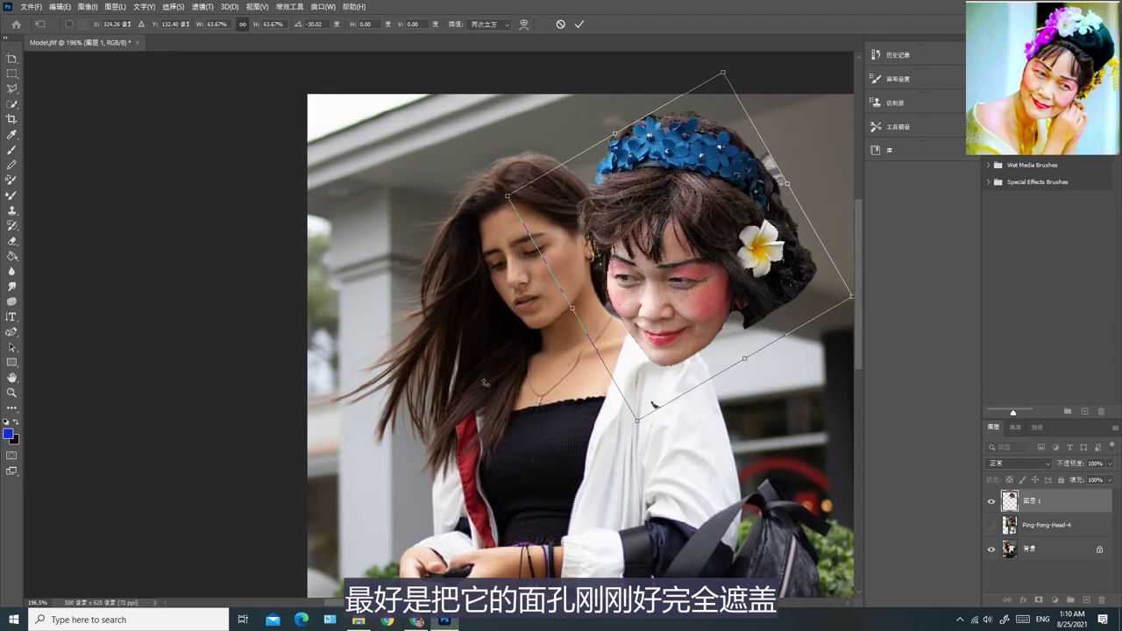
pyautogui.moveTo(654, 404); pyautogui.dragTo(650, 313)
pyautogui.press('Return')
# Scale the head layer to about 107%, rotate it about -8.4° and place it so it covers the model's face
pyautogui.hotkey('ctrl', 't')
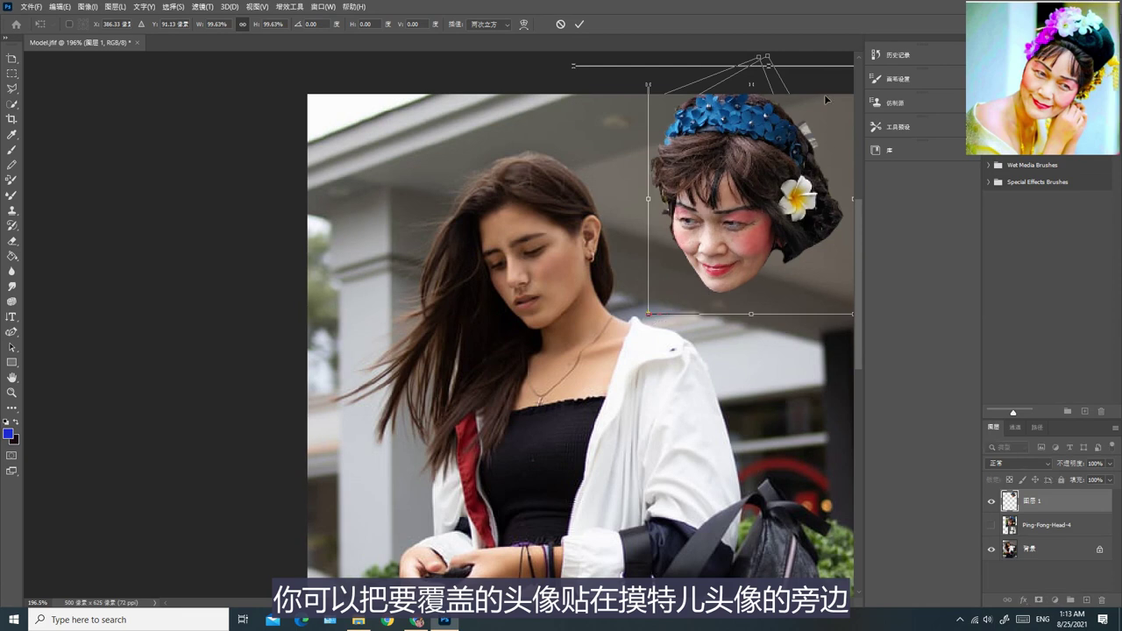
pyautogui.moveTo(818, 99); pyautogui.dragTo(752, 125)
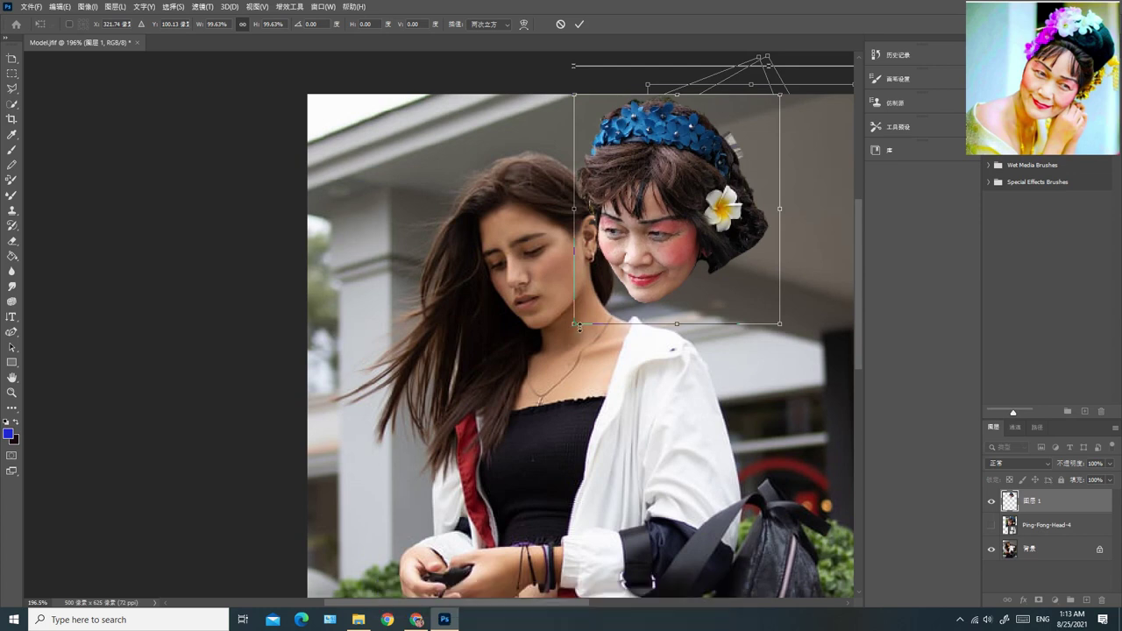
pyautogui.moveTo(567, 327); pyautogui.dragTo(556, 342)
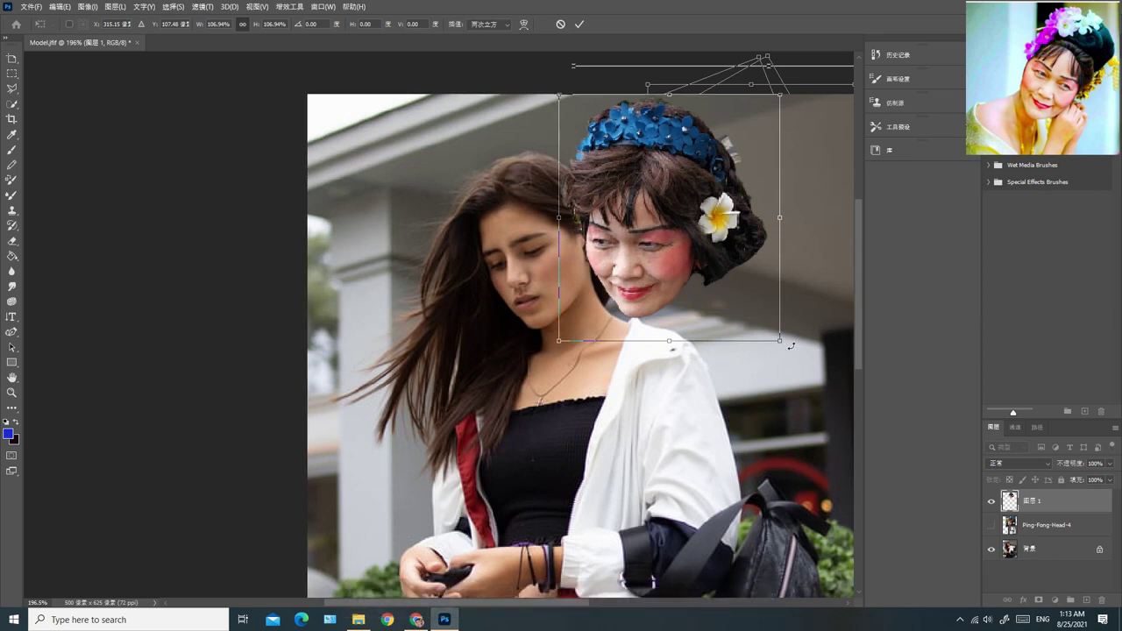
pyautogui.moveTo(790, 347); pyautogui.dragTo(808, 327)
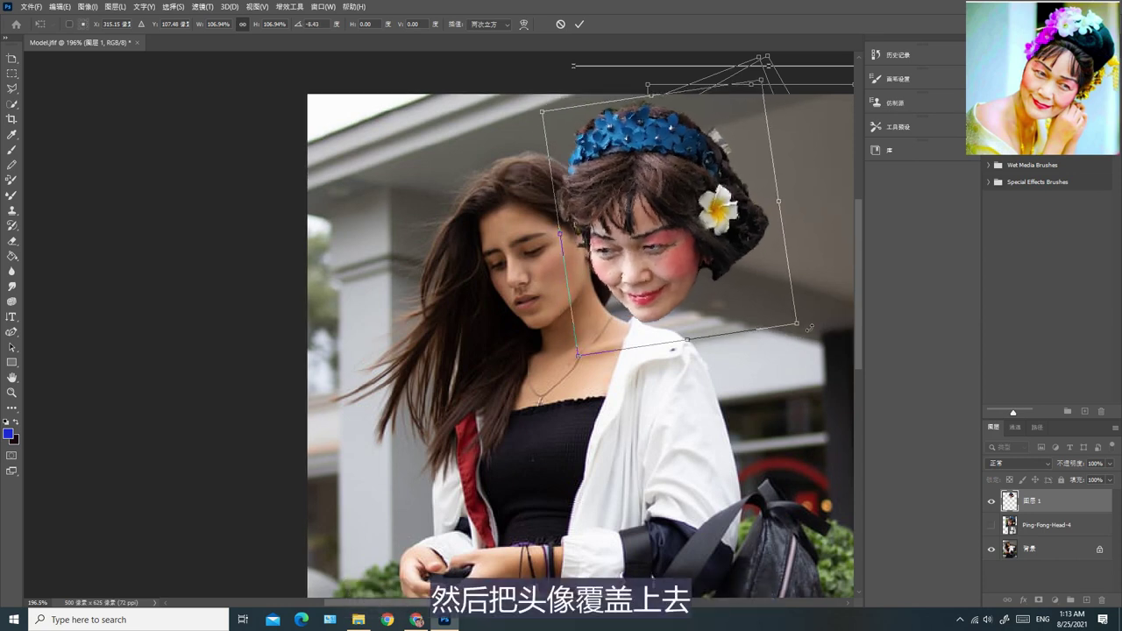
pyautogui.moveTo(710, 266); pyautogui.dragTo(603, 280)
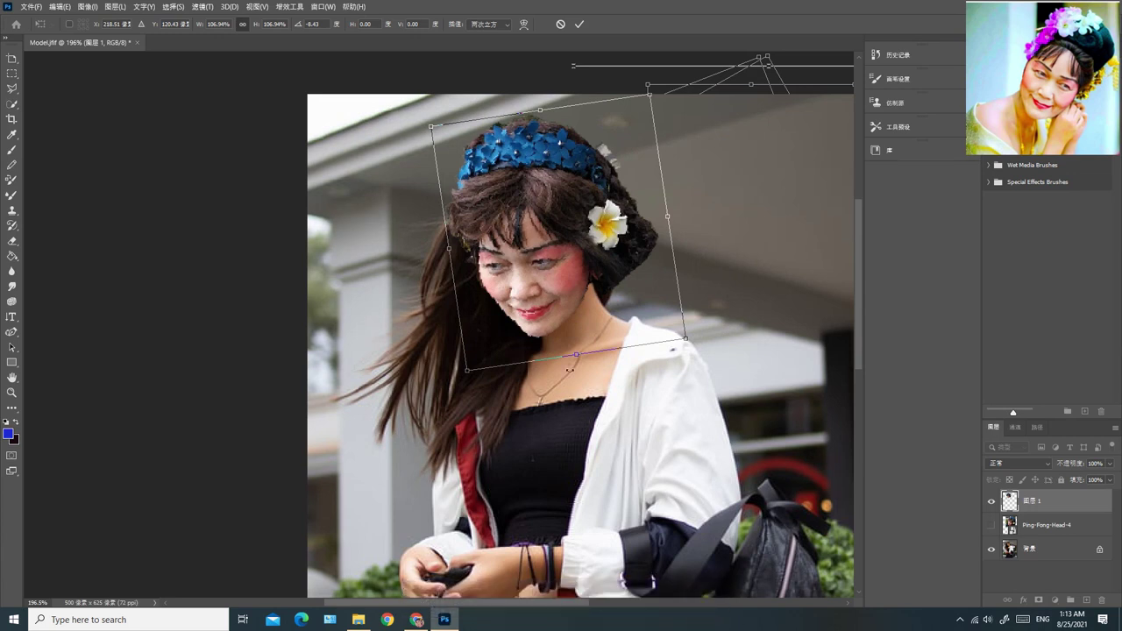
pyautogui.moveTo(600, 345)
pyautogui.mouseDown()
pyautogui.moveTo(649, 330)
pyautogui.moveTo(598, 339)
pyautogui.mouseUp()
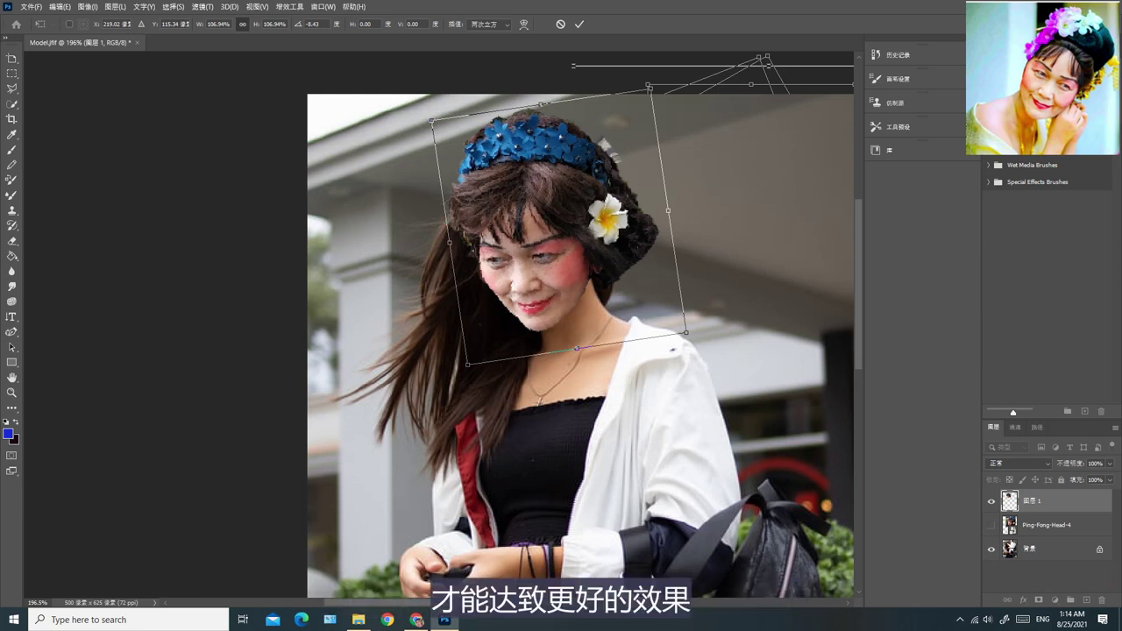
# Hide and show the head layer to compare its fit with the model's original head
pyautogui.click(991, 526)
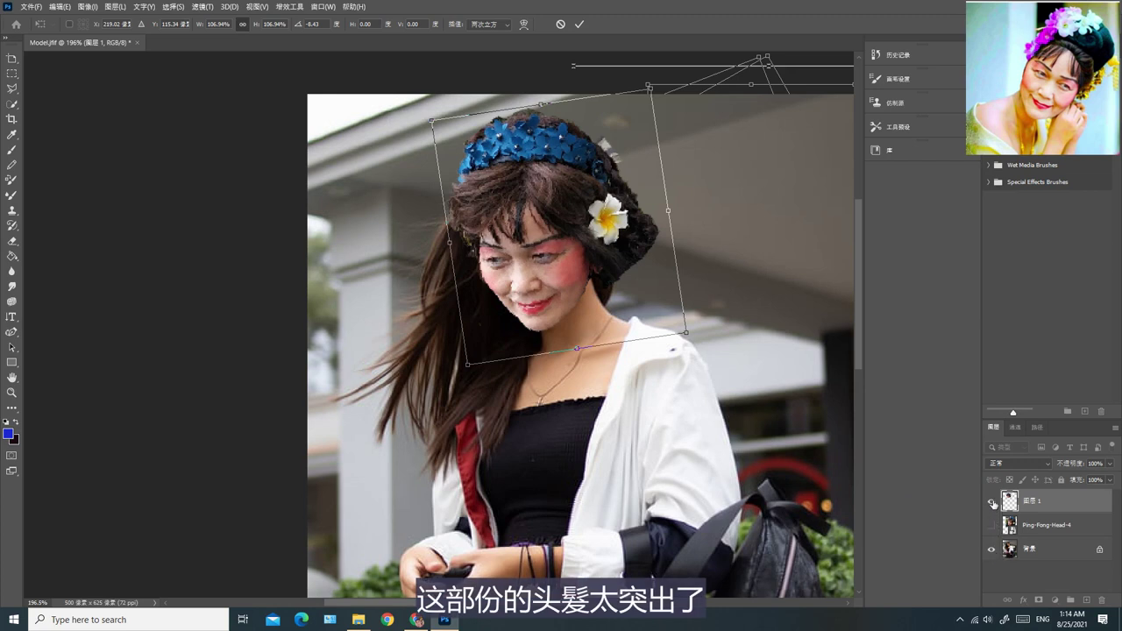
pyautogui.click(993, 503)
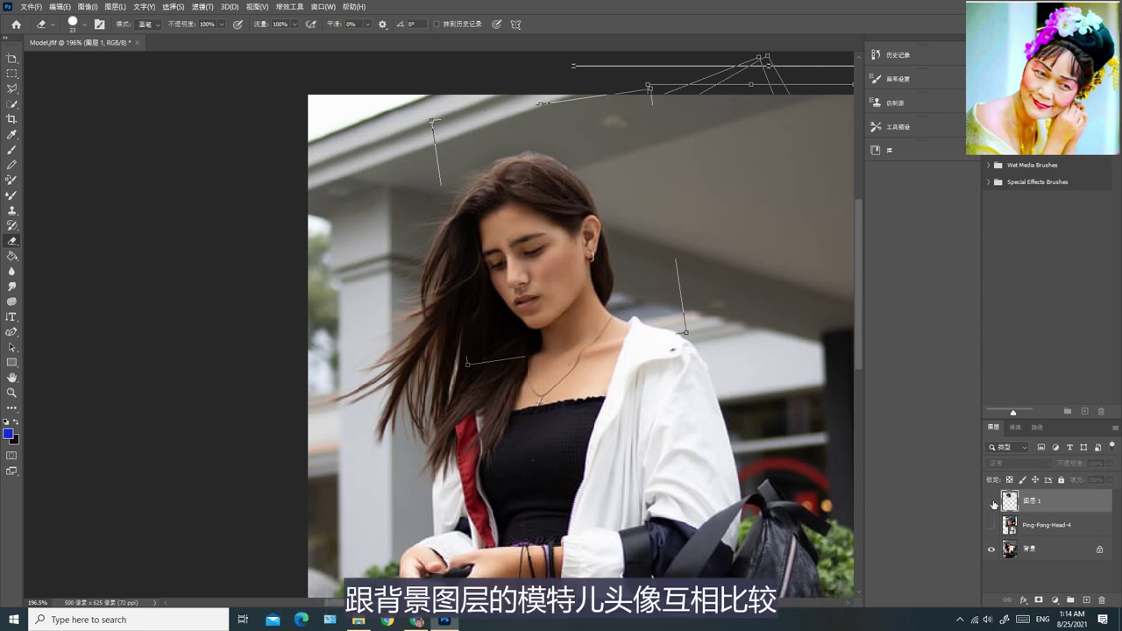
pyautogui.click(992, 501)
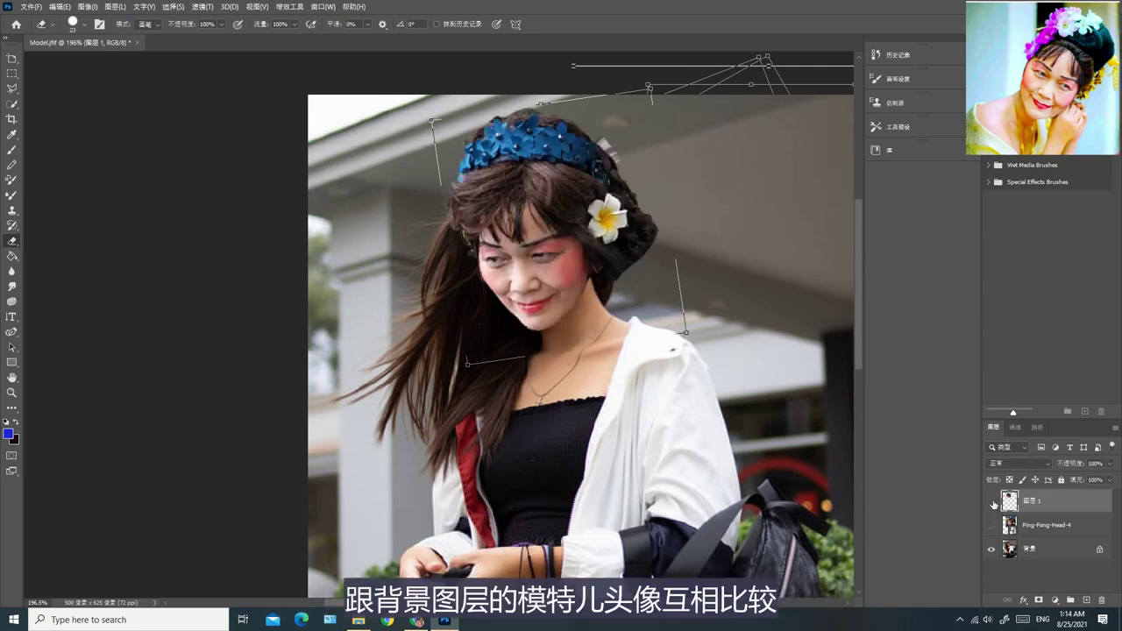
pyautogui.click(993, 501)
pyautogui.click(992, 501)
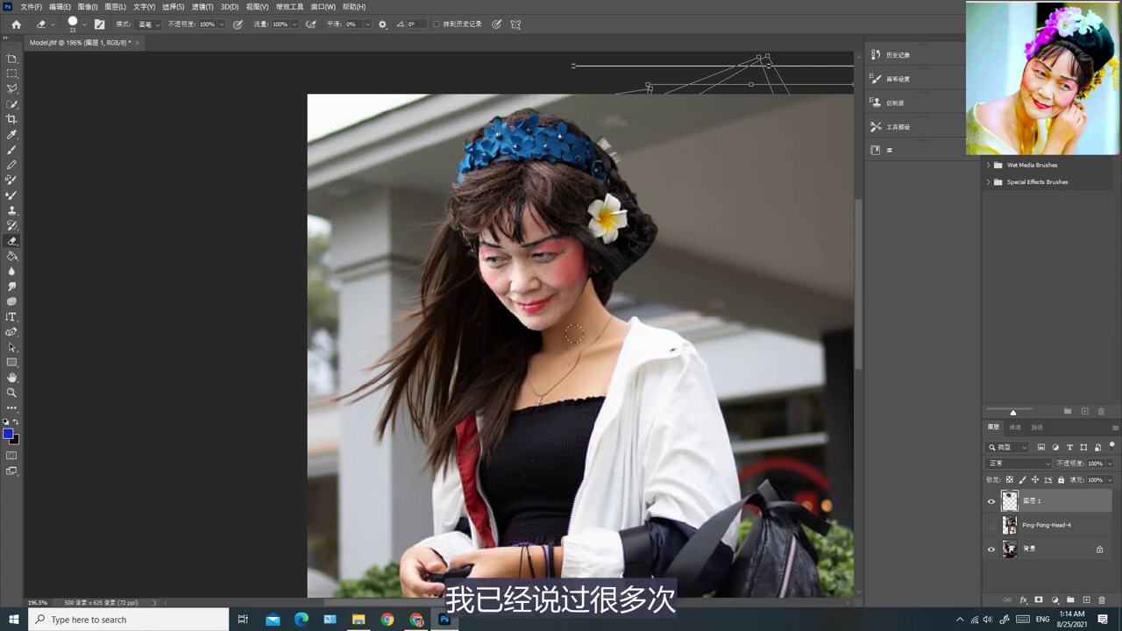
# Try to reposition the head layer over the model's face with Free Transform, scaling it to about 93.7% and rotating it about 0.85°
pyautogui.hotkey('ctrl', 't')
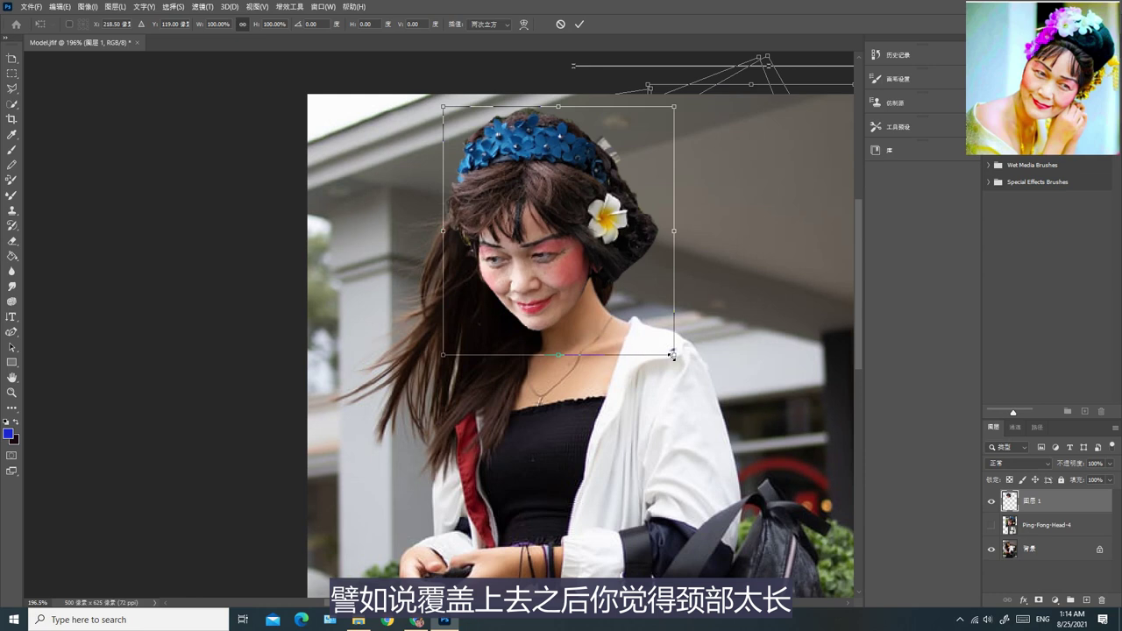
pyautogui.moveTo(590, 341)
pyautogui.mouseDown()
pyautogui.moveTo(597, 359)
pyautogui.moveTo(602, 333)
pyautogui.mouseUp()
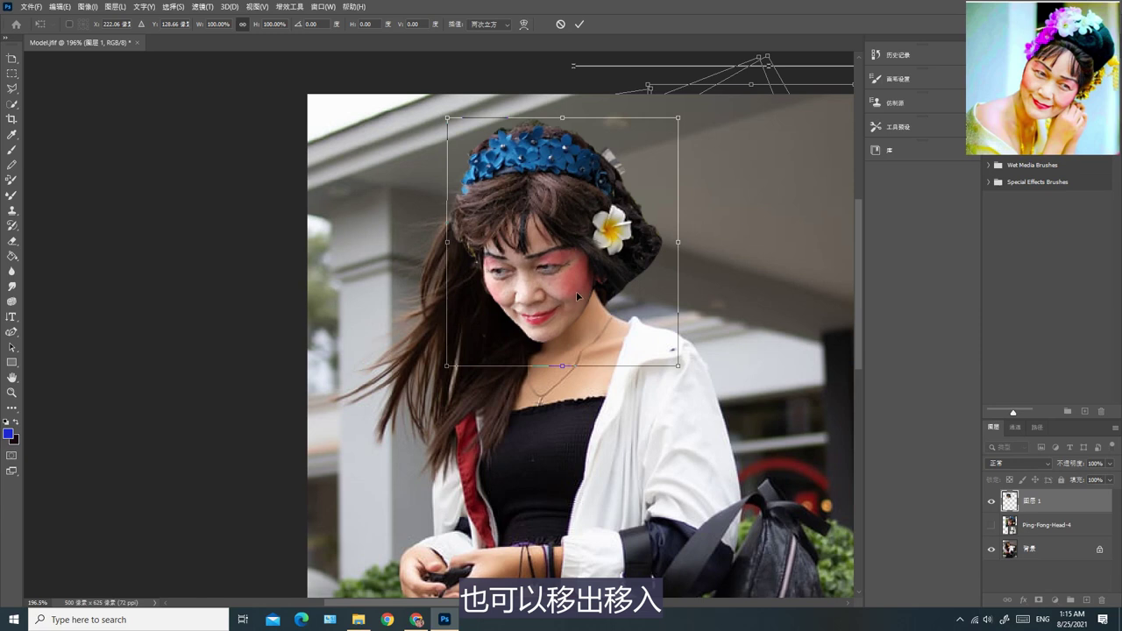
pyautogui.moveTo(576, 291); pyautogui.dragTo(619, 286)
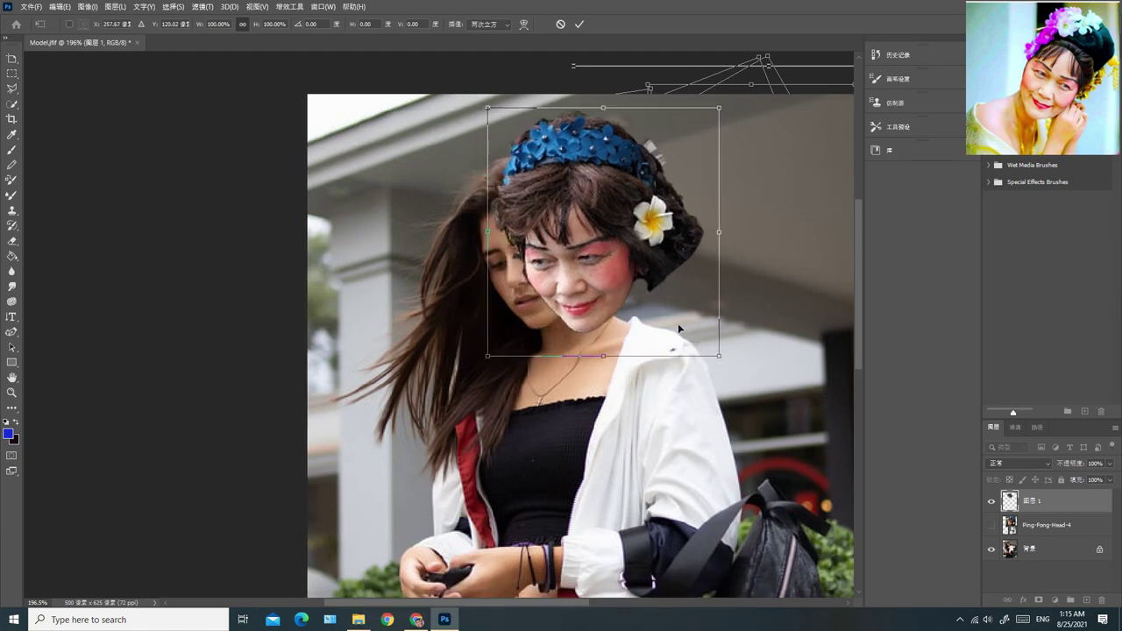
pyautogui.moveTo(728, 357); pyautogui.dragTo(703, 340)
pyautogui.moveTo(638, 268); pyautogui.dragTo(603, 279)
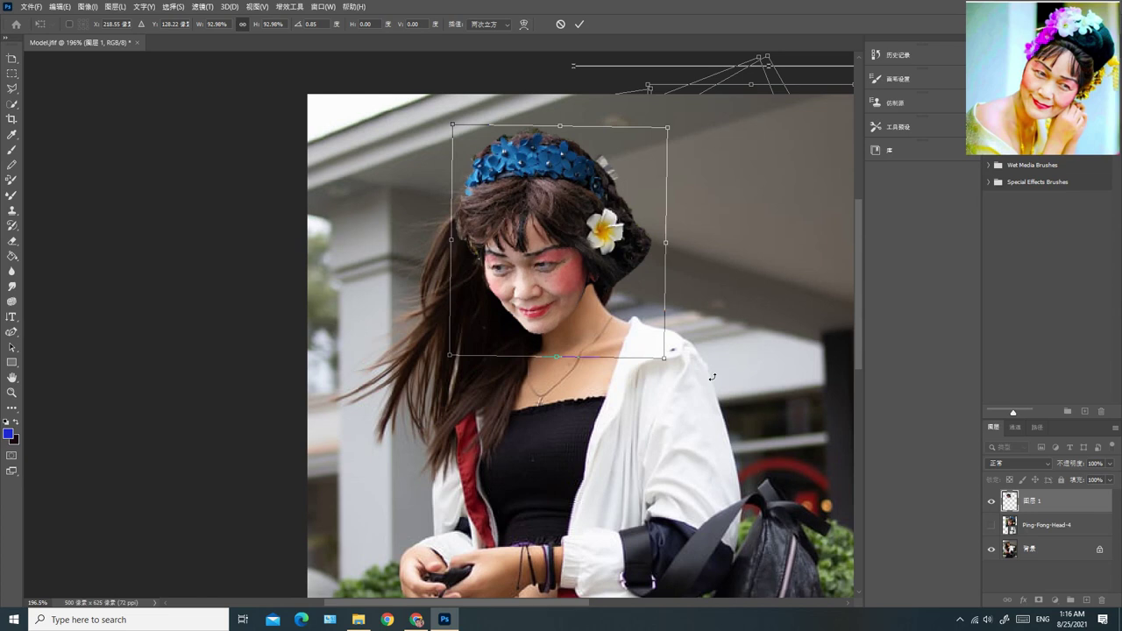
pyautogui.moveTo(664, 358); pyautogui.dragTo(665, 360)
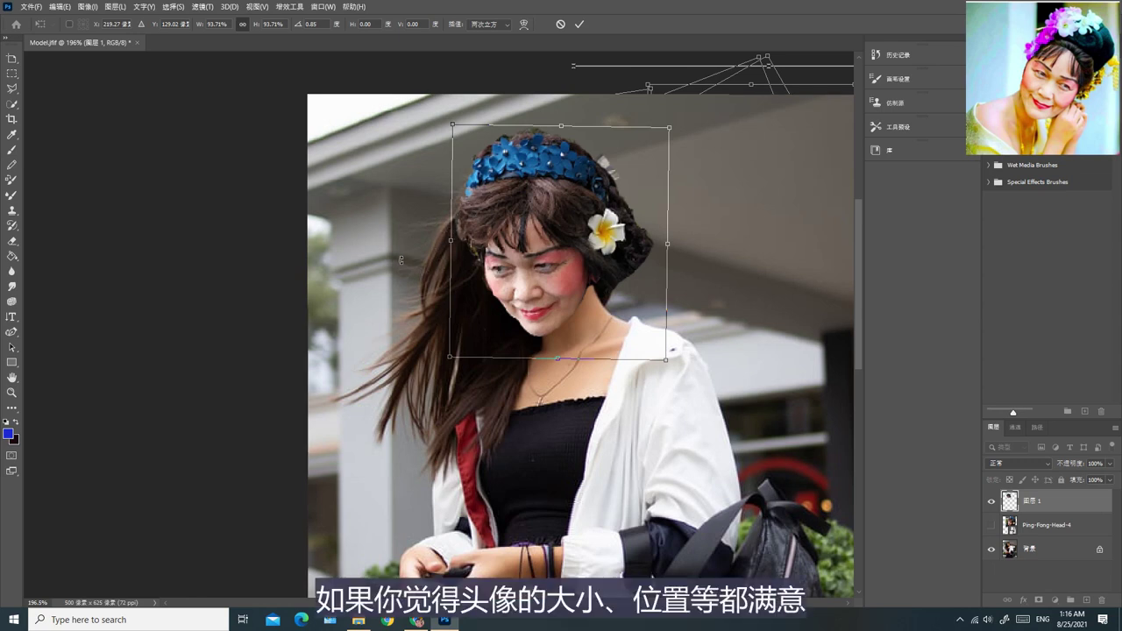
pyautogui.press('Return')
# Erase the blue flower headpiece and the protruding outer hair on both sides of the pasted head with the Eraser
pyautogui.press('e')
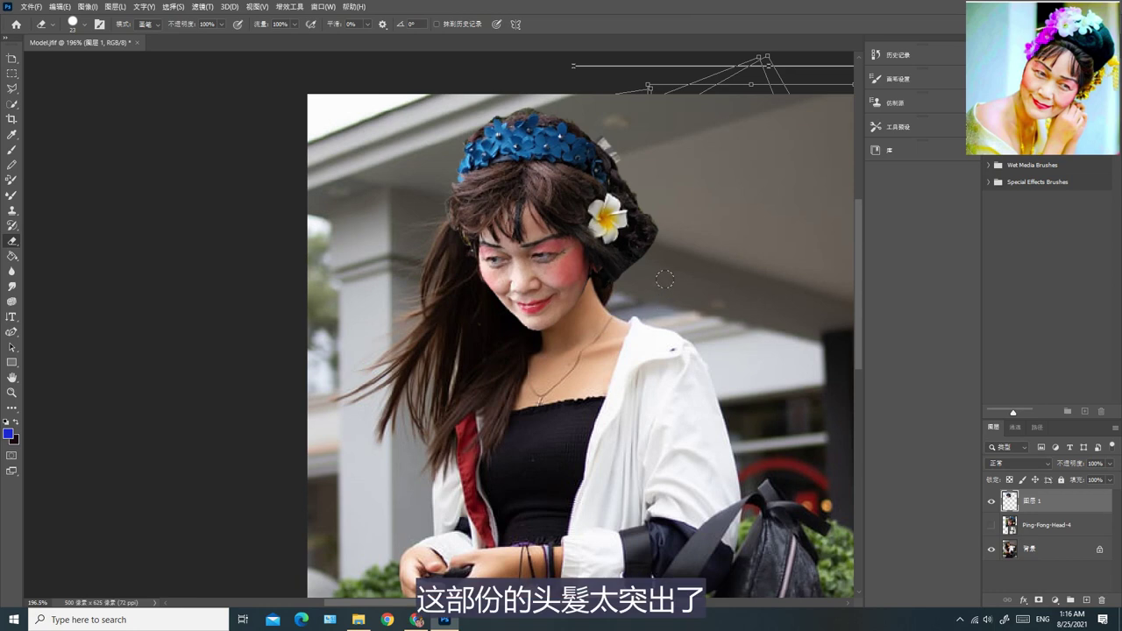
pyautogui.moveTo(665, 279)
pyautogui.mouseDown()
pyautogui.moveTo(654, 276)
pyautogui.moveTo(640, 175)
pyautogui.moveTo(645, 252)
pyautogui.moveTo(659, 263)
pyautogui.mouseUp()
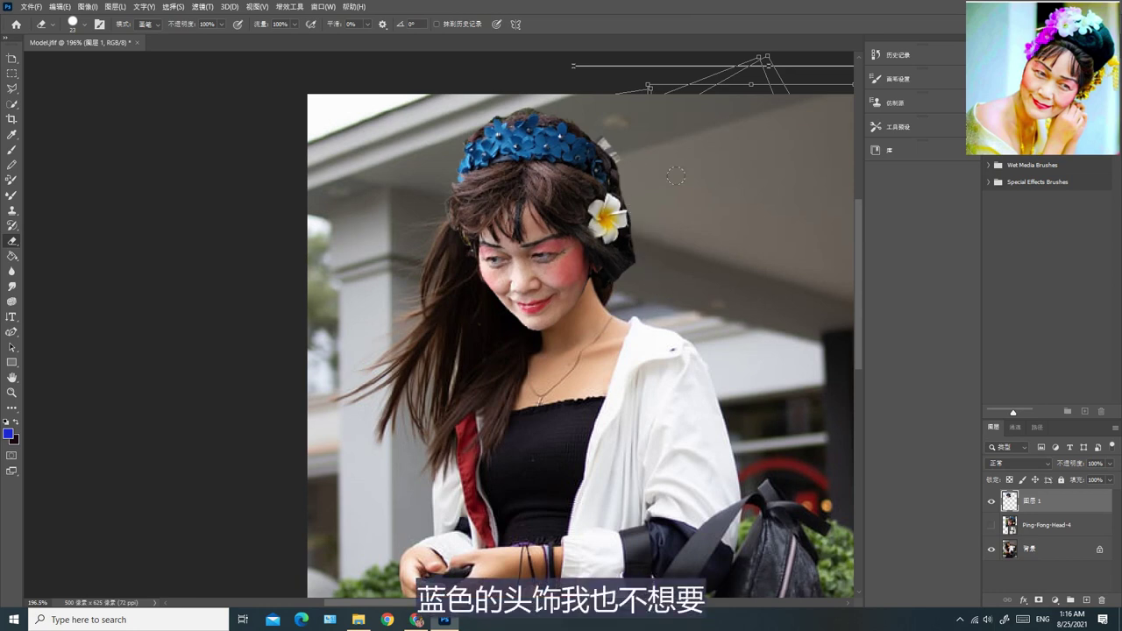
pyautogui.moveTo(573, 107)
pyautogui.mouseDown()
pyautogui.moveTo(575, 128)
pyautogui.moveTo(621, 181)
pyautogui.mouseUp()
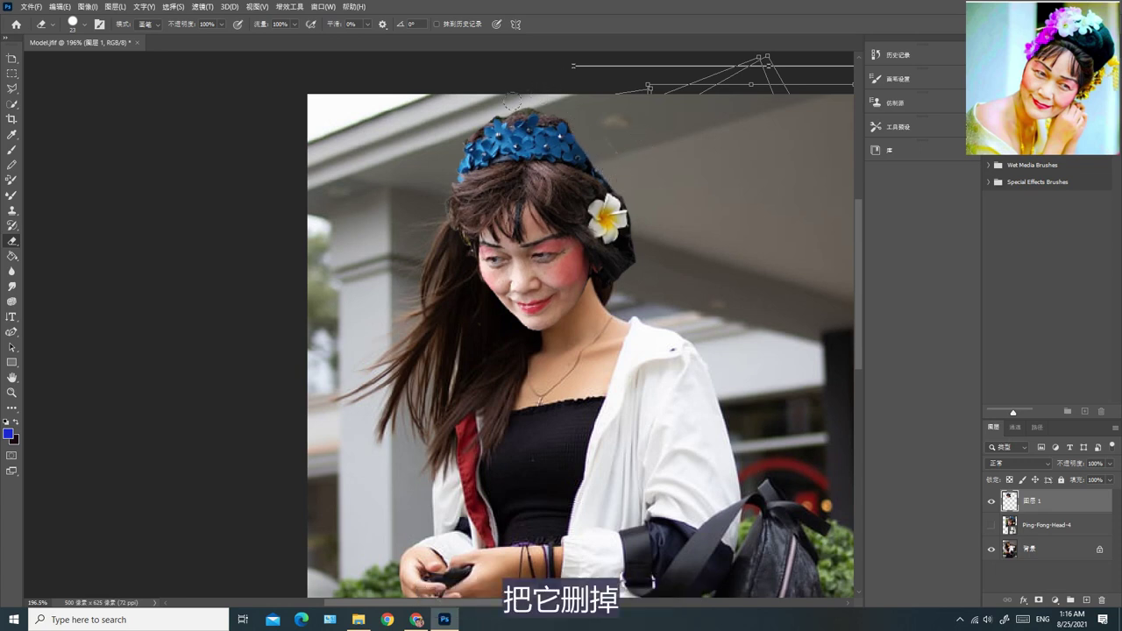
pyautogui.moveTo(512, 103)
pyautogui.mouseDown()
pyautogui.moveTo(472, 128)
pyautogui.moveTo(522, 110)
pyautogui.moveTo(604, 143)
pyautogui.moveTo(489, 126)
pyautogui.moveTo(447, 162)
pyautogui.moveTo(542, 145)
pyautogui.moveTo(612, 165)
pyautogui.mouseUp()
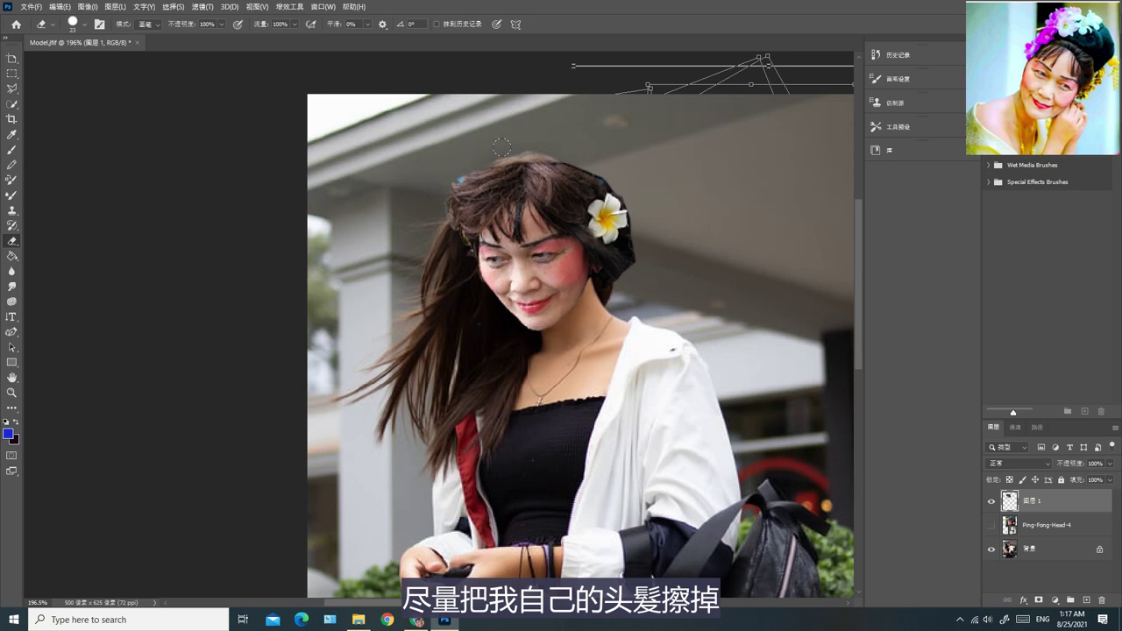
pyautogui.moveTo(501, 147)
pyautogui.mouseDown()
pyautogui.moveTo(469, 166)
pyautogui.moveTo(438, 217)
pyautogui.mouseUp()
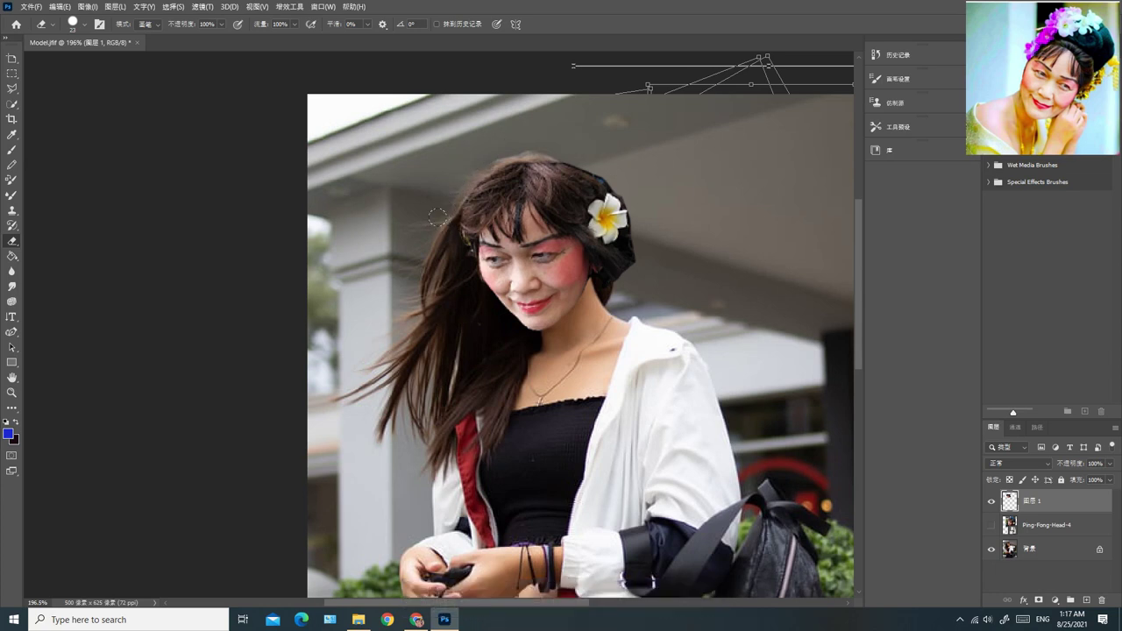
pyautogui.moveTo(495, 144); pyautogui.dragTo(443, 239)
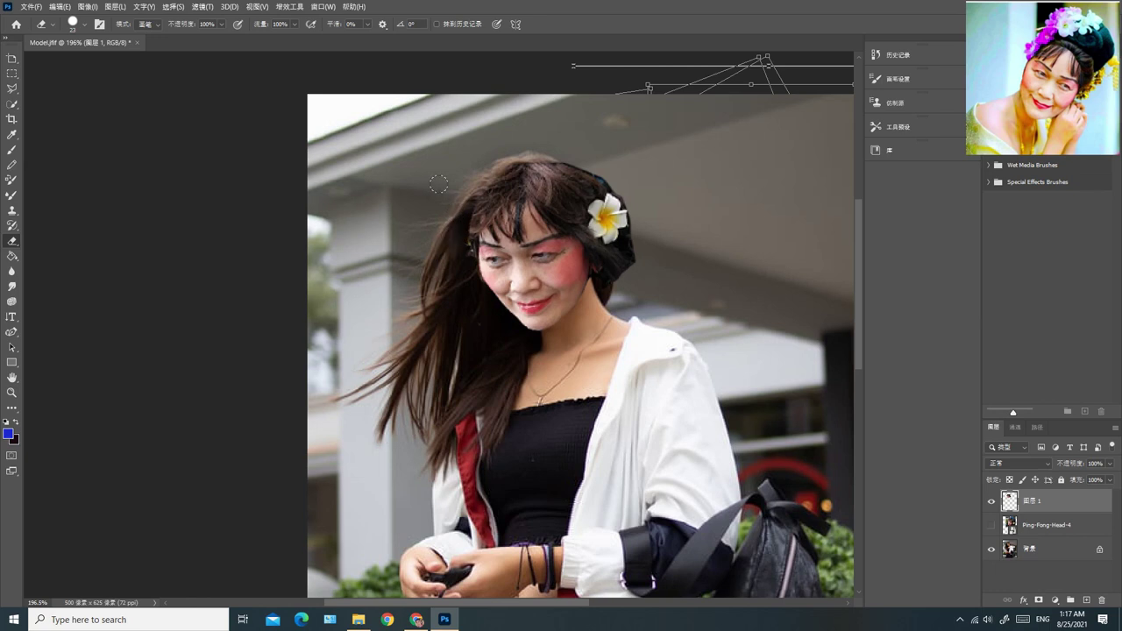
# Erase the pasted hair at the crown and back, most of the white flower and the edge beside the face
pyautogui.moveTo(493, 173)
pyautogui.mouseDown()
pyautogui.moveTo(575, 163)
pyautogui.moveTo(523, 177)
pyautogui.mouseUp()
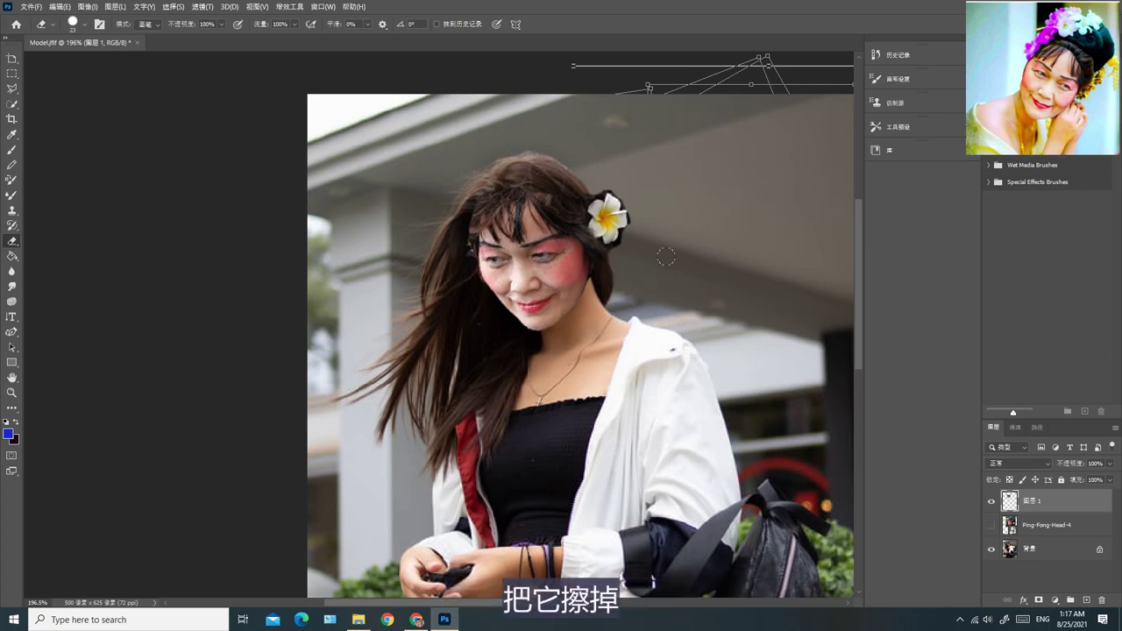
pyautogui.moveTo(595, 180); pyautogui.dragTo(620, 254)
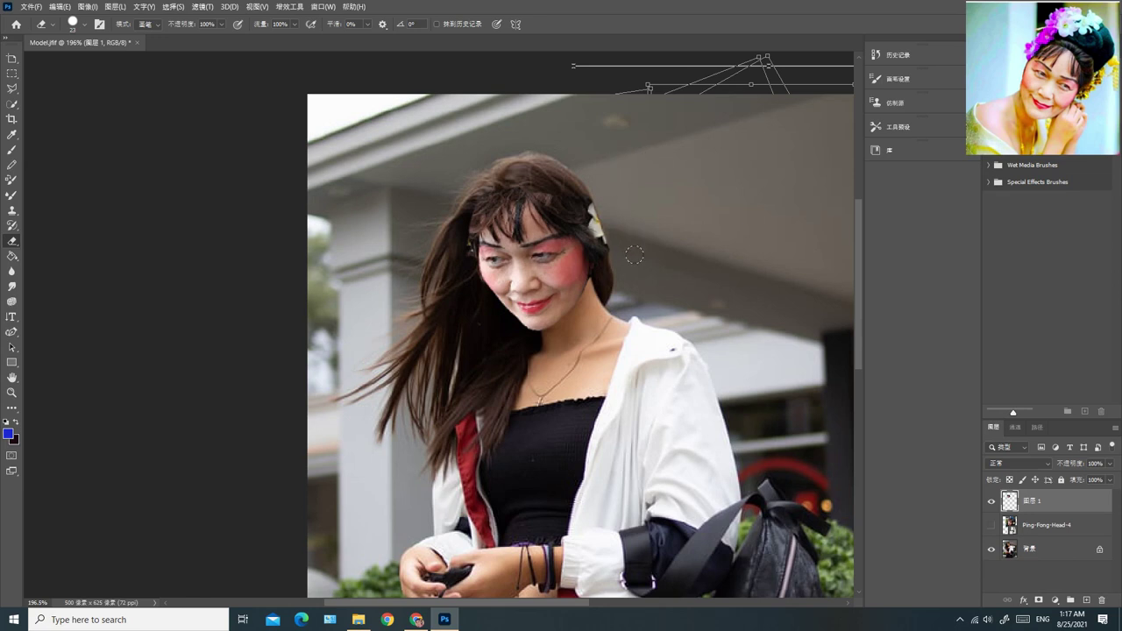
pyautogui.moveTo(580, 180); pyautogui.dragTo(600, 224)
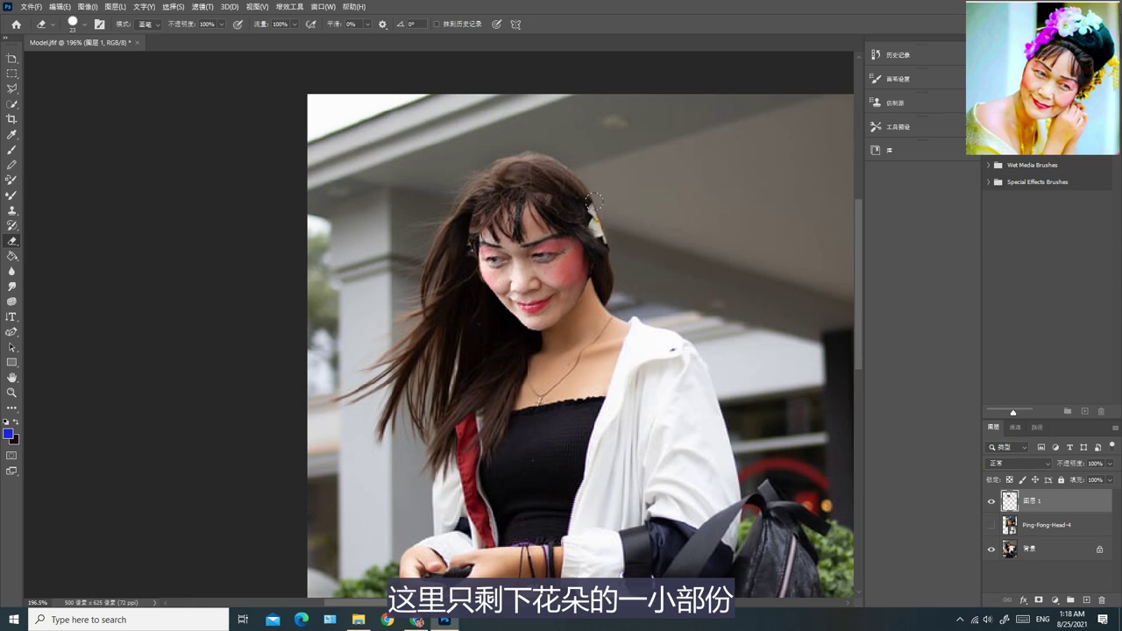
pyautogui.click(596, 203)
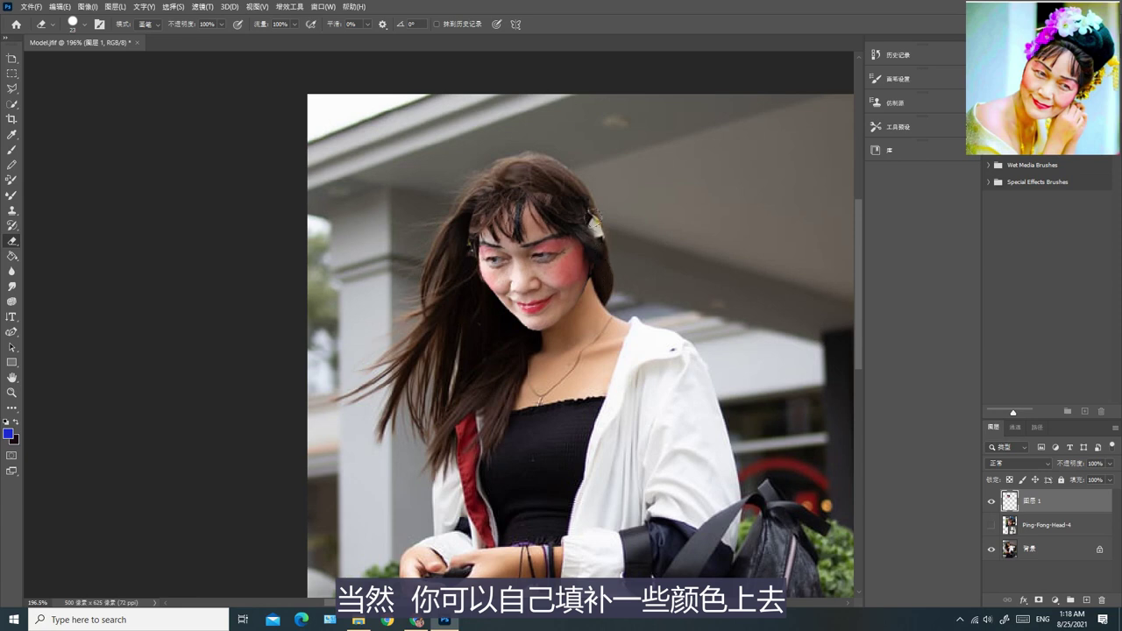
pyautogui.moveTo(482, 196); pyautogui.dragTo(478, 255)
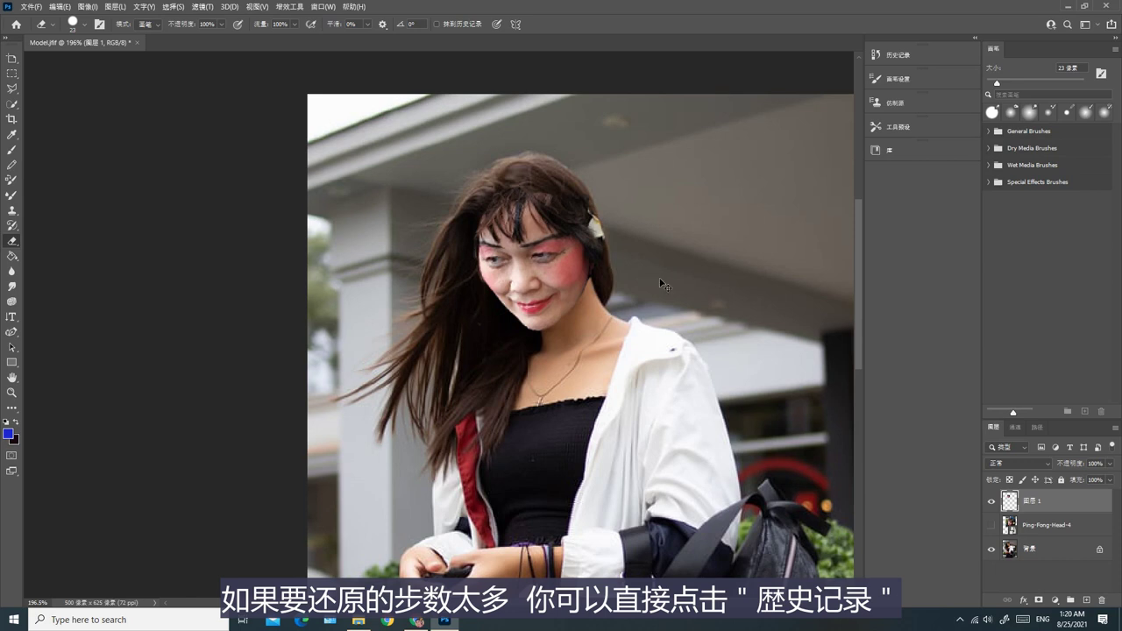
# Step back through the history to restore the erased white flower and the dark hair behind it
pyautogui.click(875, 55)
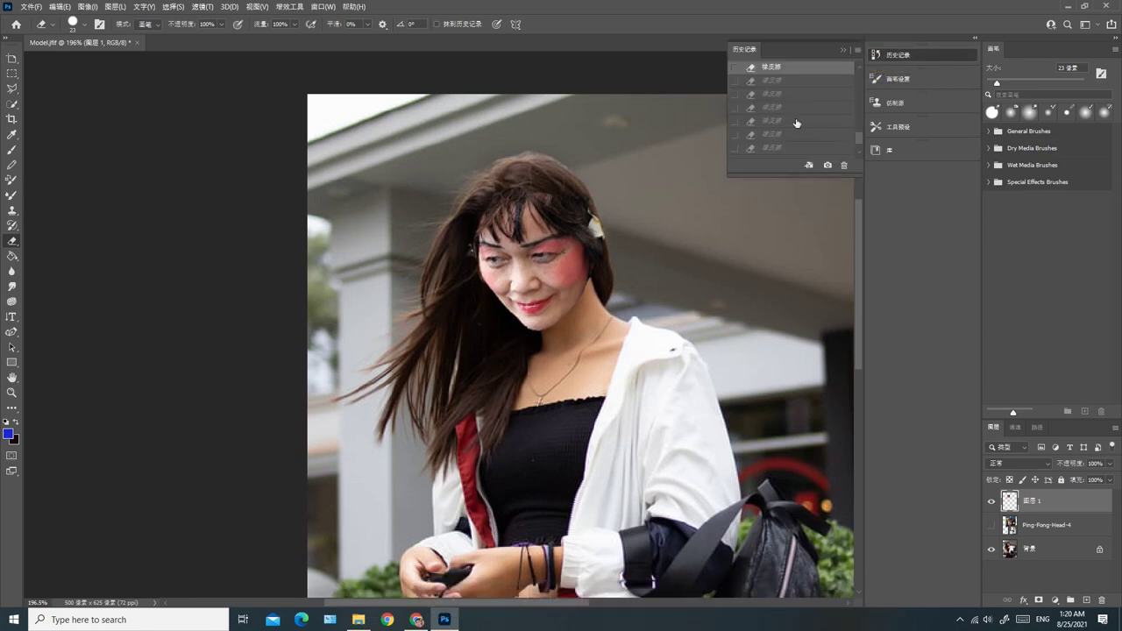
pyautogui.click(804, 166)
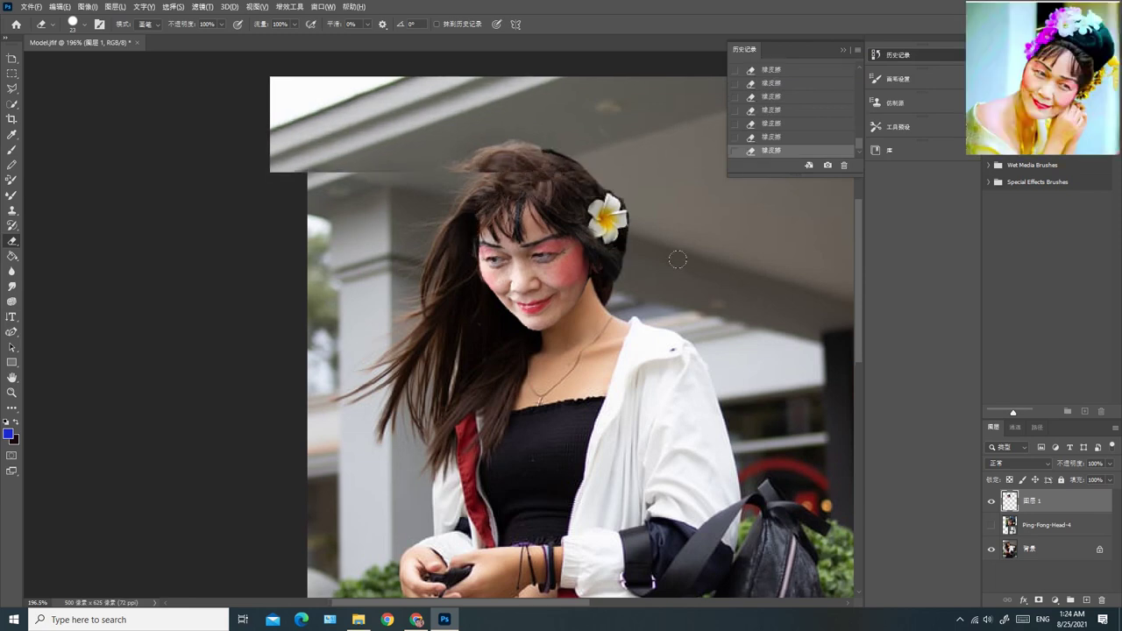
# Reduce the eraser size to 7 px and erase the dark fringe beside the white flower
pyautogui.scroll(3, 683, 258)
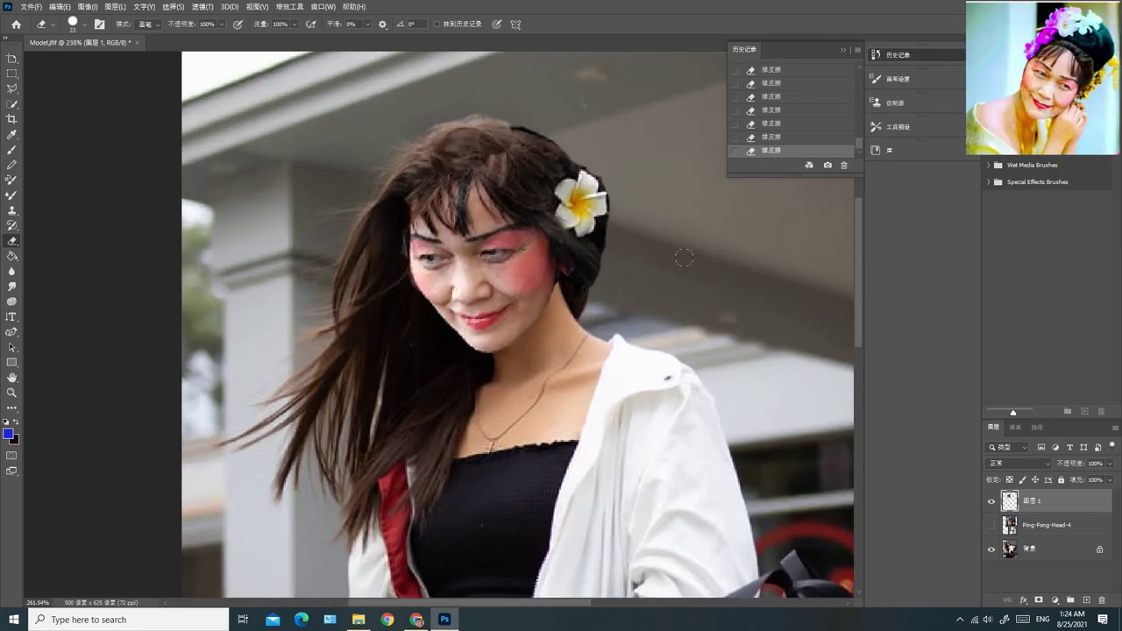
pyautogui.scroll(1, 684, 258)
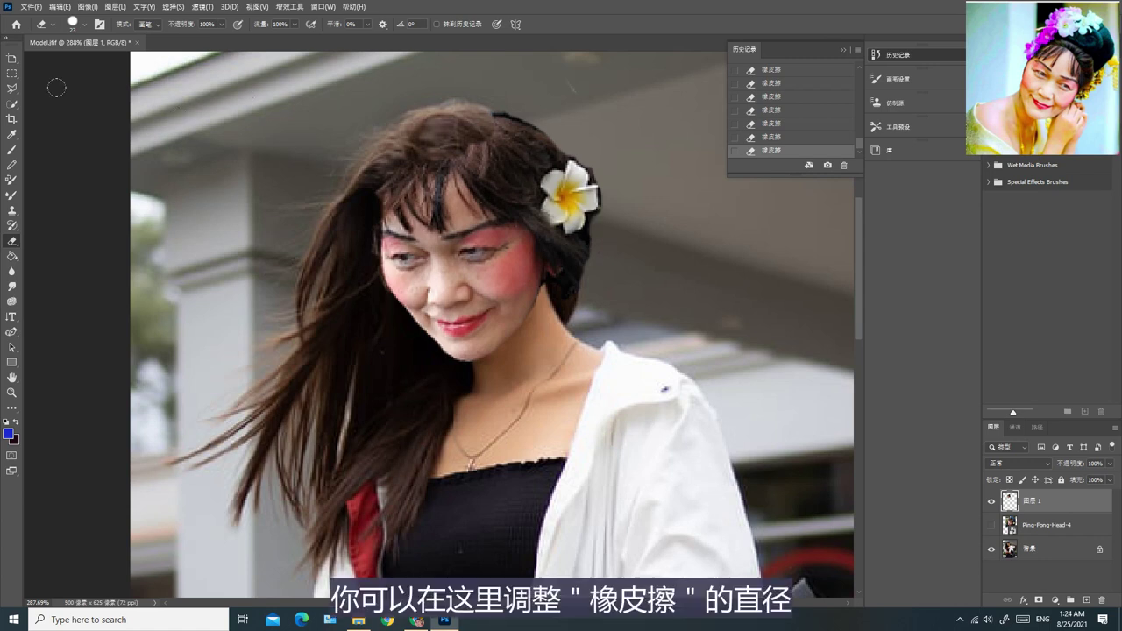
pyautogui.click(82, 27)
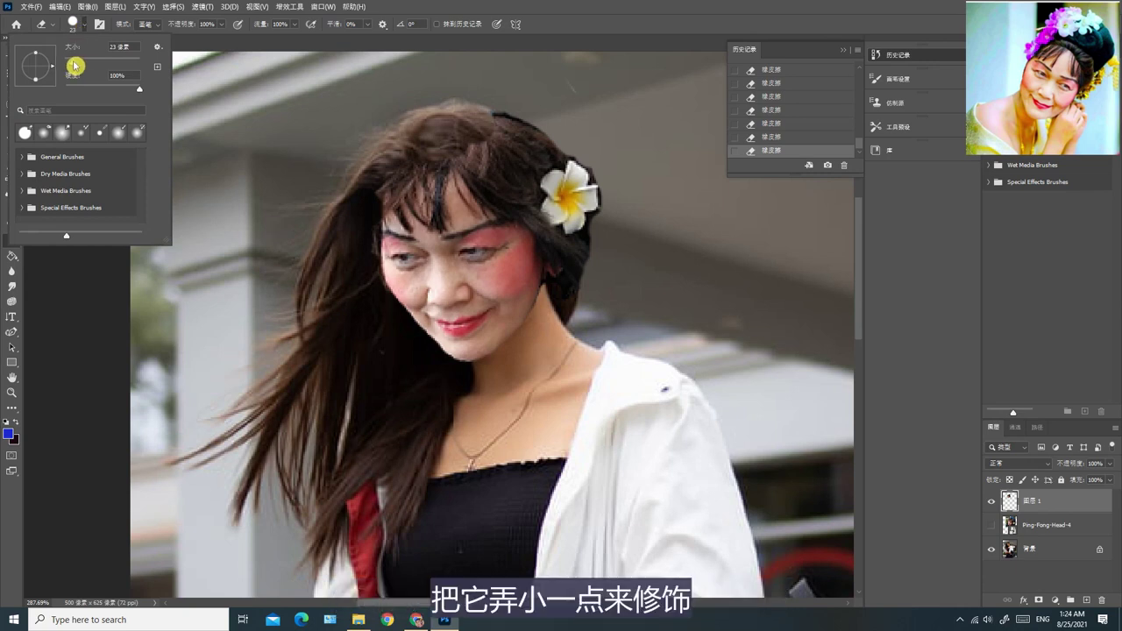
pyautogui.moveTo(75, 65); pyautogui.dragTo(70, 64)
pyautogui.click(599, 220)
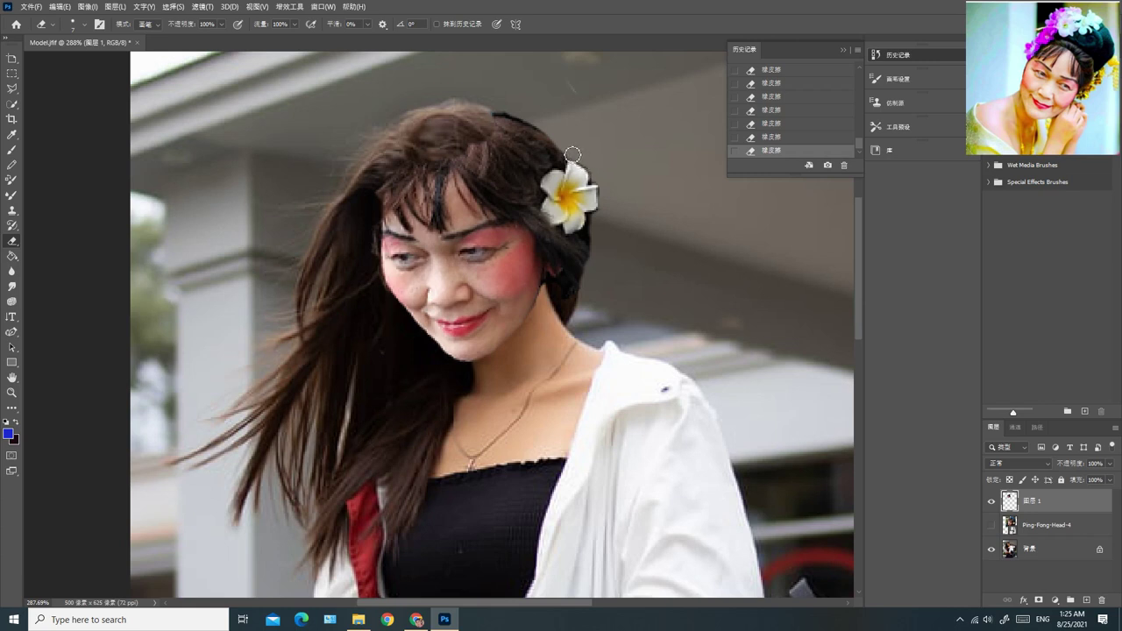
# Toggle the visibility of the upper layers to compare the pasted head with the model's original head
pyautogui.click(992, 525)
pyautogui.click(991, 525)
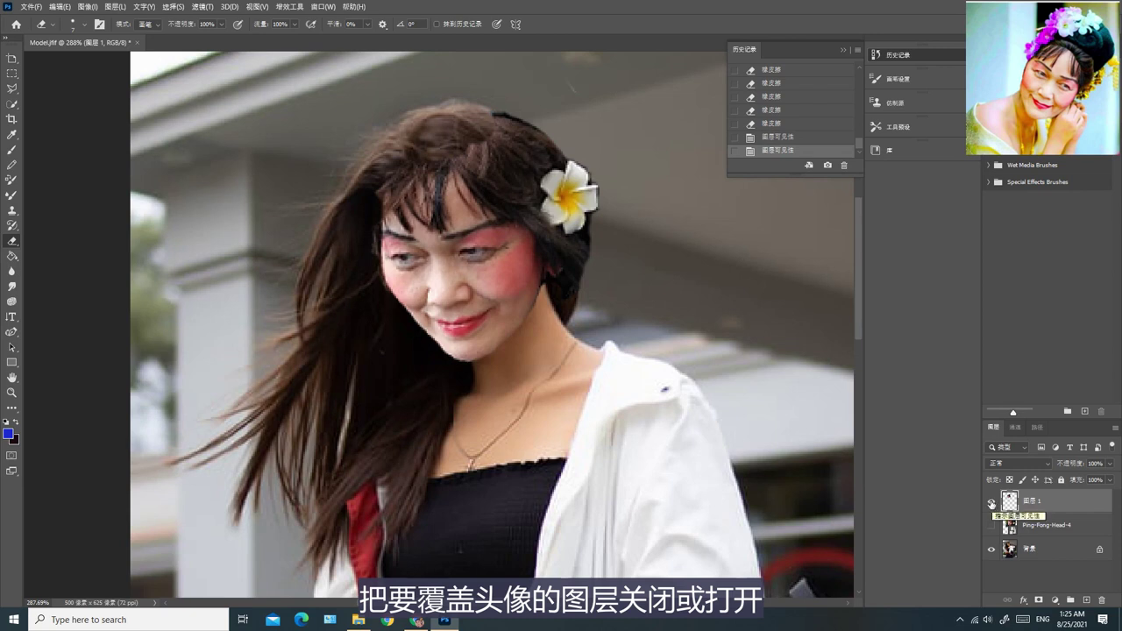
pyautogui.click(991, 503)
pyautogui.click(992, 502)
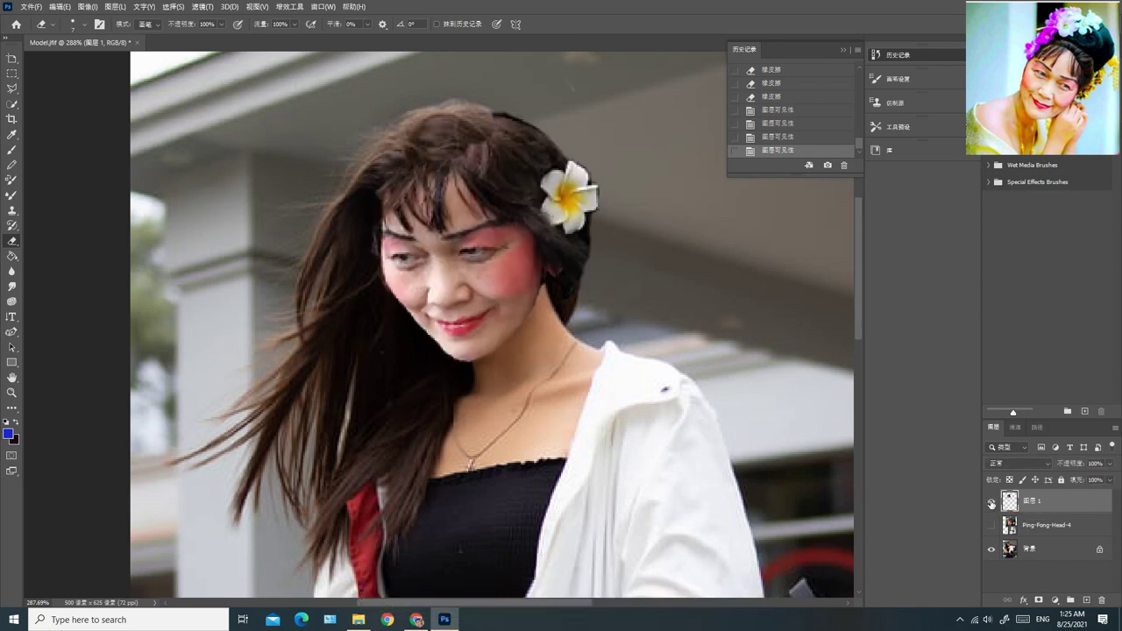
pyautogui.click(992, 502)
pyautogui.click(991, 502)
# Erase the excess dark hair along the outer edge between the crown and the white flower
pyautogui.moveTo(557, 141)
pyautogui.mouseDown()
pyautogui.moveTo(561, 157)
pyautogui.moveTo(581, 158)
pyautogui.mouseUp()
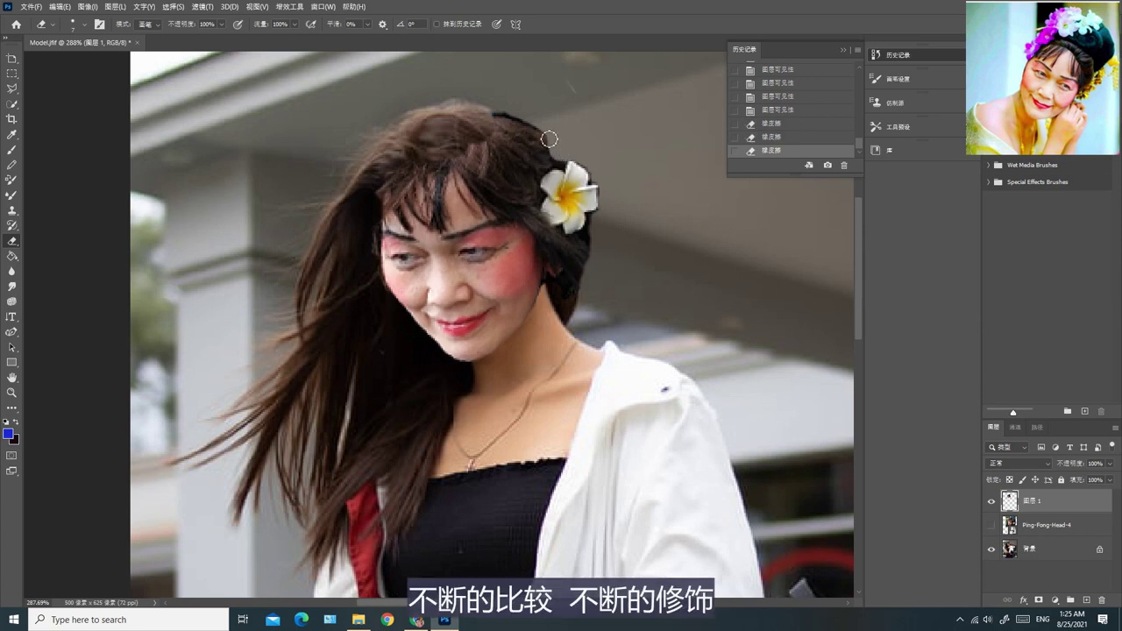
pyautogui.click(548, 137)
pyautogui.click(551, 132)
pyautogui.click(529, 114)
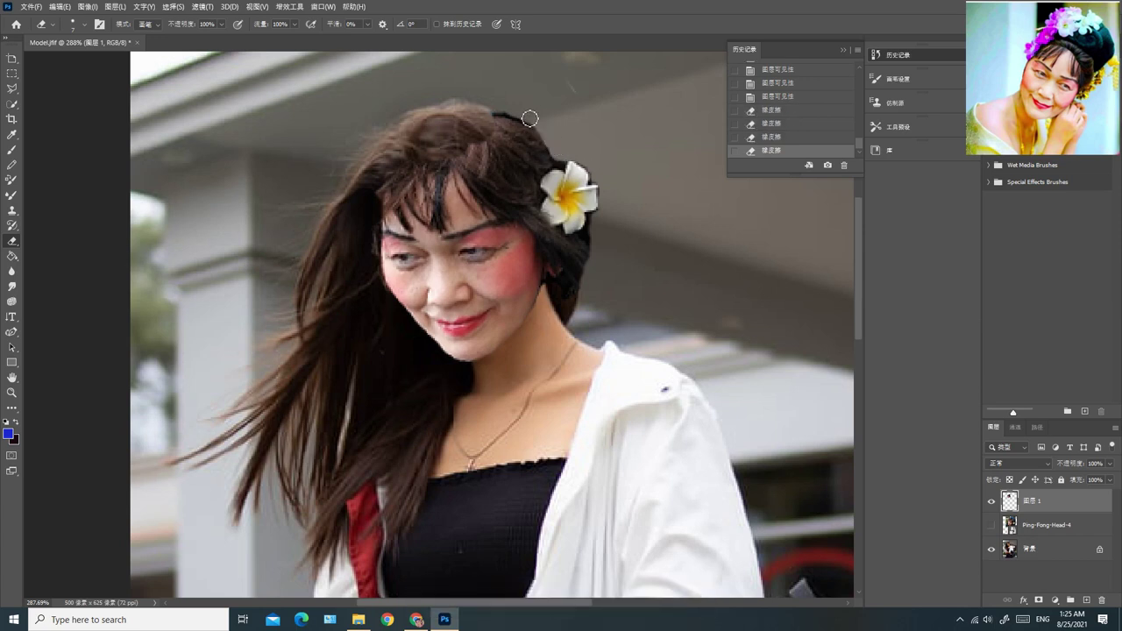
pyautogui.click(517, 114)
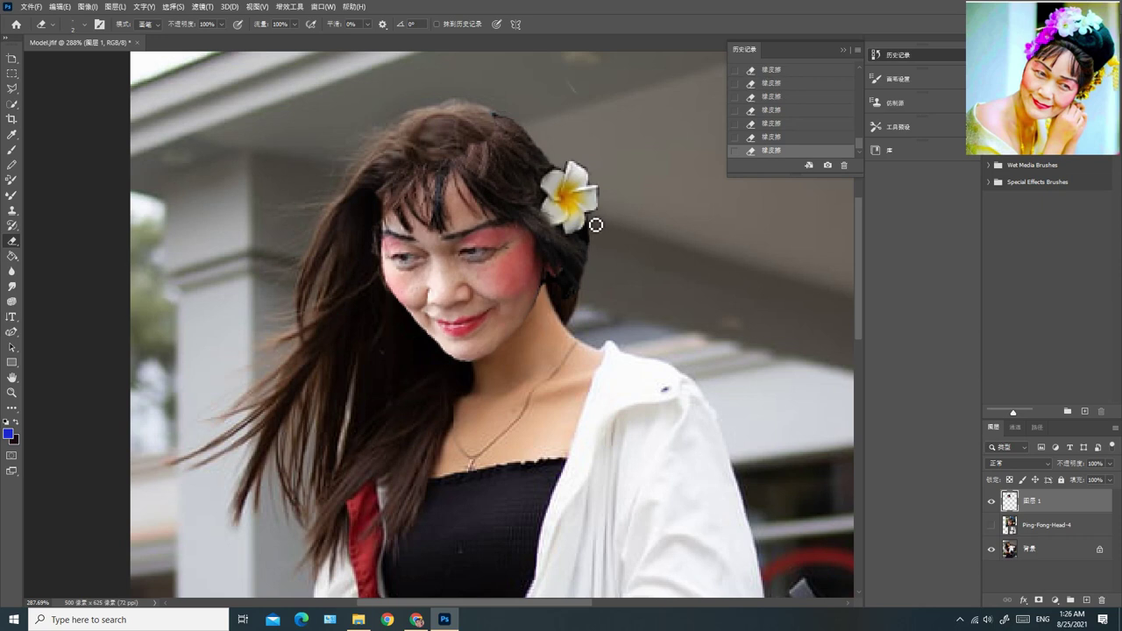
# Hide and show layer 图层 1 to check the trimmed hair against the model's original hair outline
pyautogui.click(991, 501)
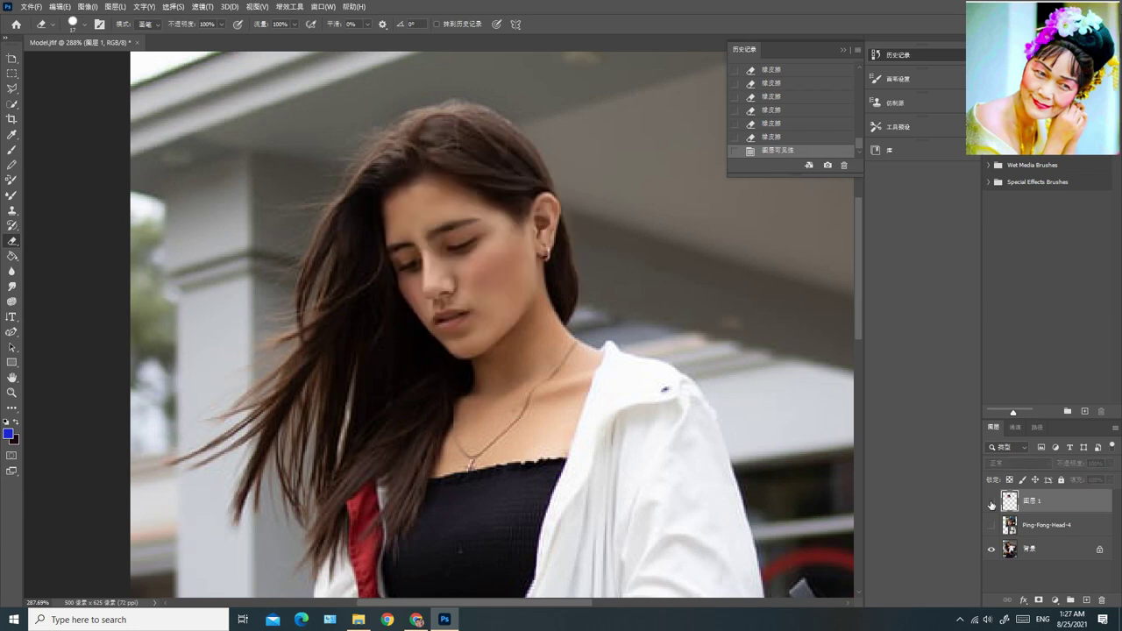
pyautogui.click(991, 502)
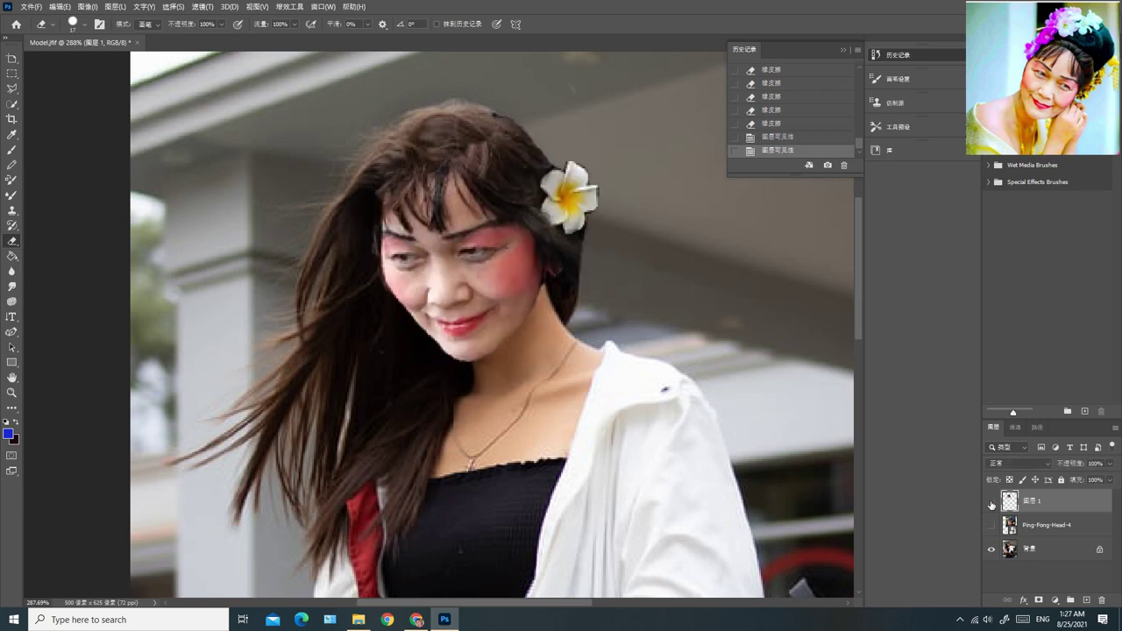
pyautogui.click(992, 504)
pyautogui.click(991, 503)
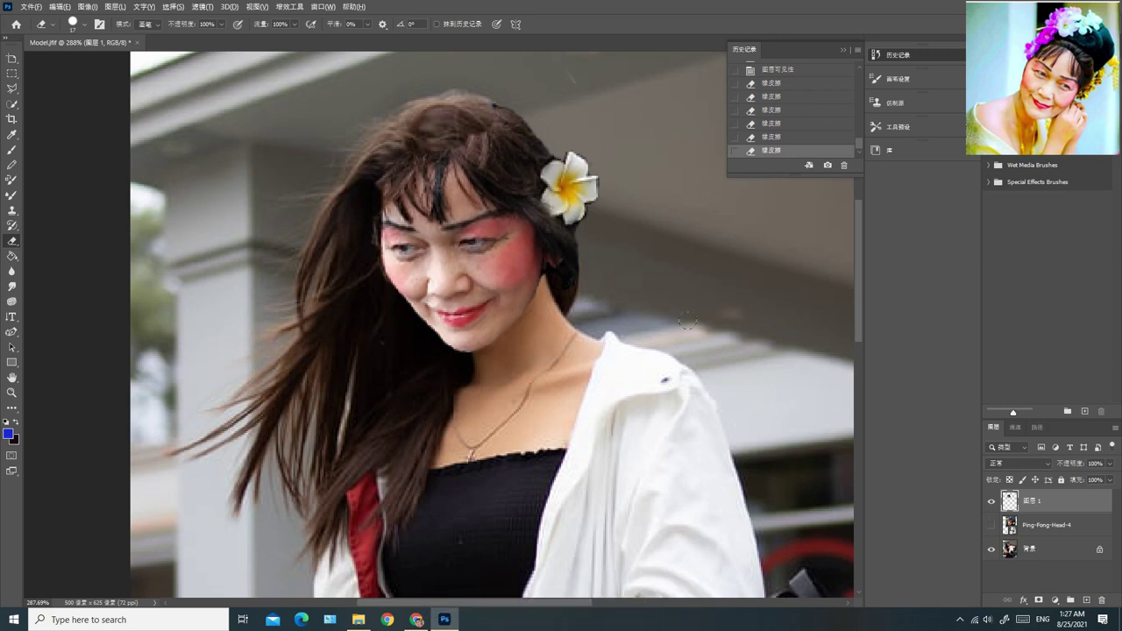
# Close the history and examine the full composite of the replaced head on the model's body
pyautogui.scroll(-5, 736, 291)
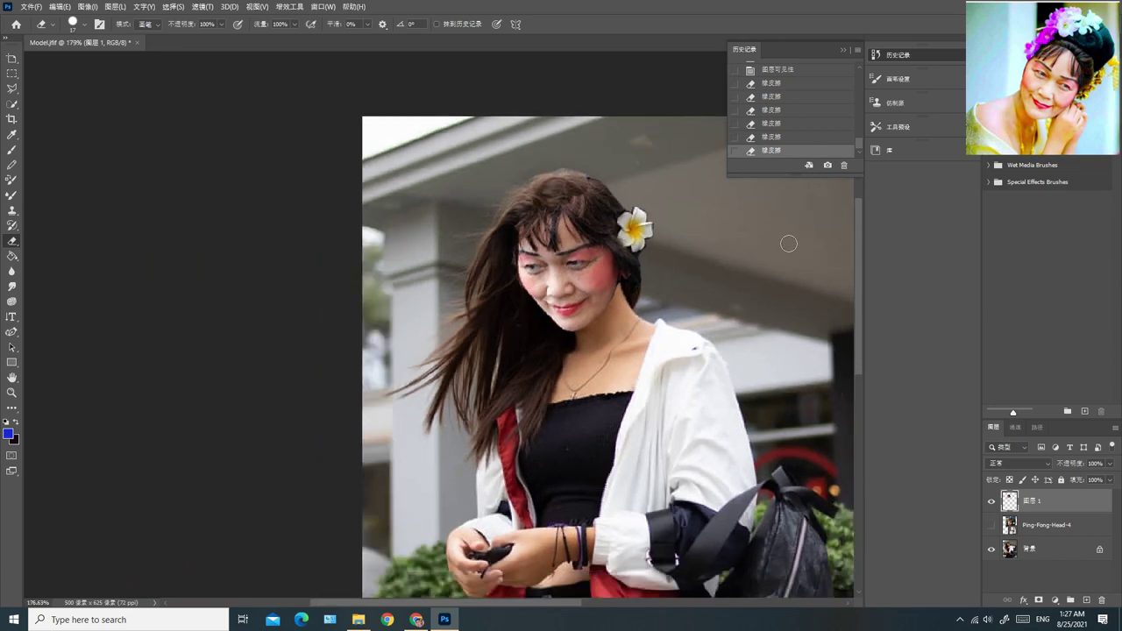
pyautogui.click(843, 50)
pyautogui.scroll(-2, 792, 346)
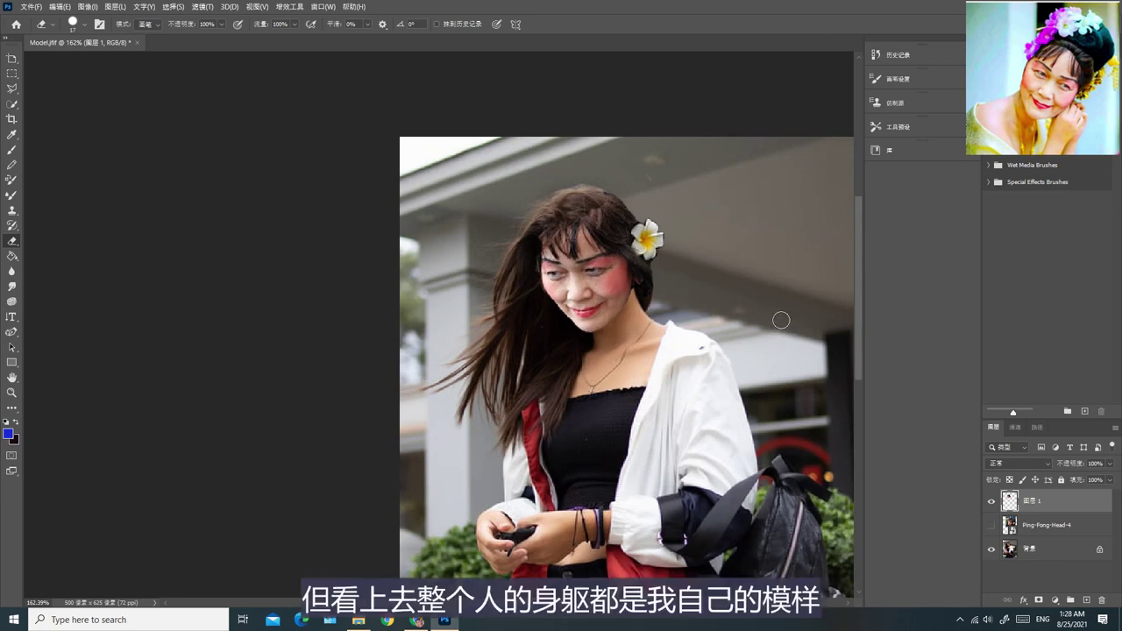
pyautogui.scroll(-1, 787, 308)
pyautogui.scroll(-3, 787, 309)
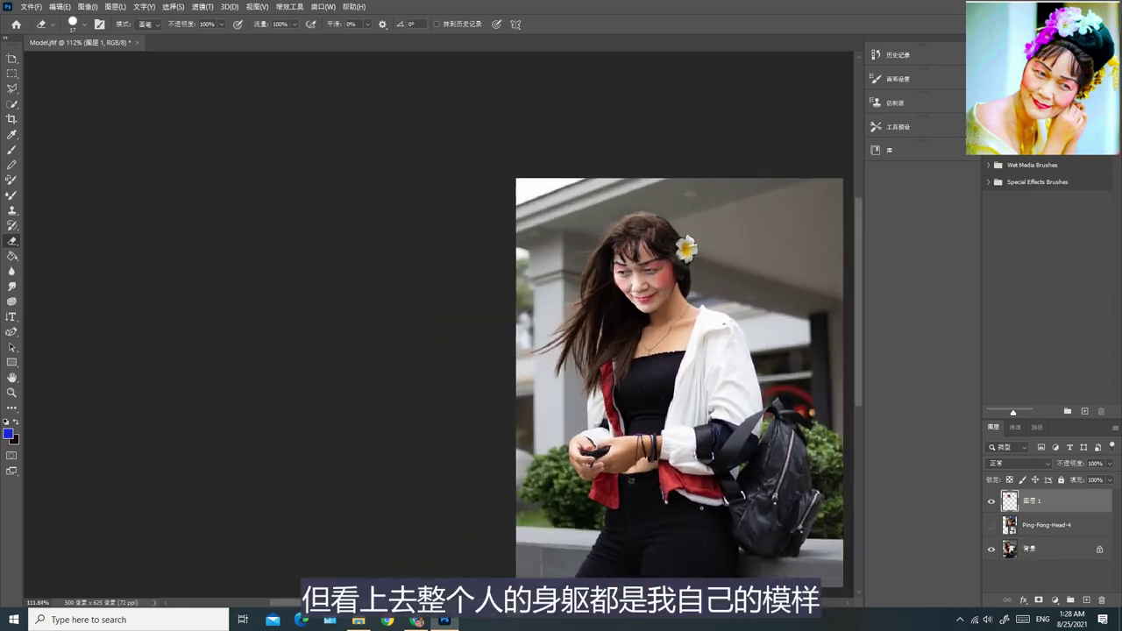
pyautogui.moveTo(537, 603); pyautogui.dragTo(622, 609)
pyautogui.scroll(-1, 628, 440)
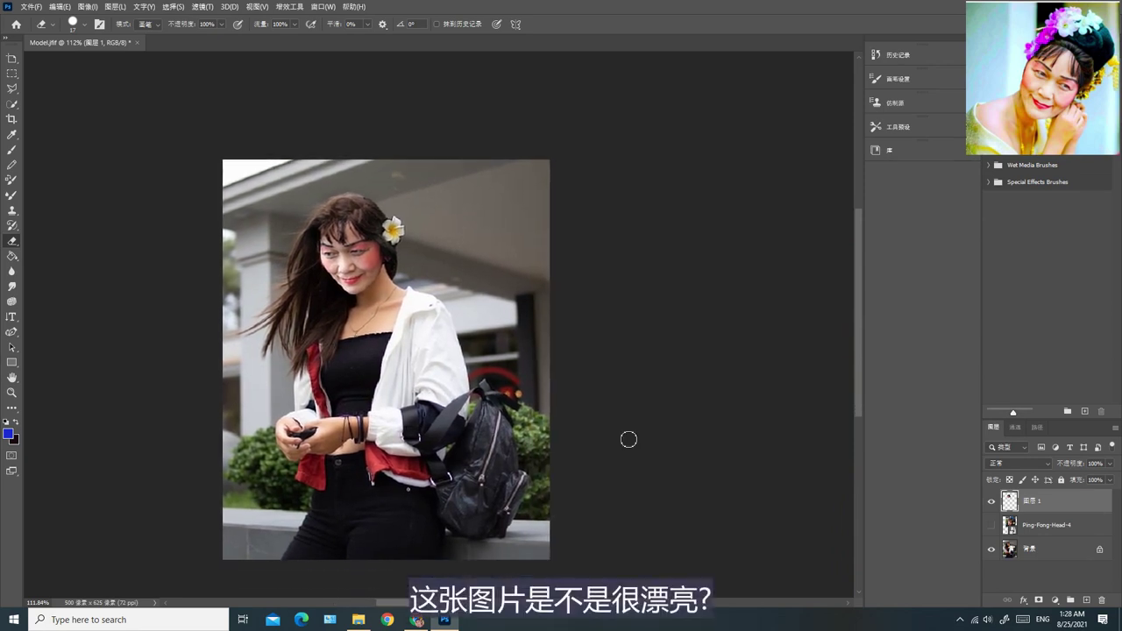
pyautogui.scroll(-2, 628, 439)
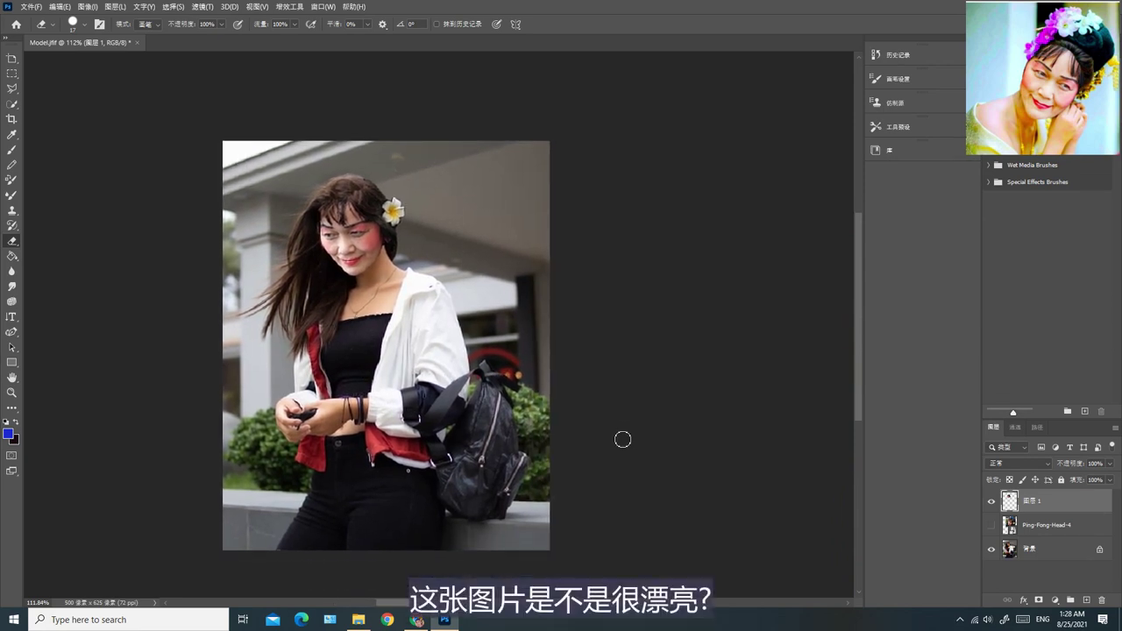